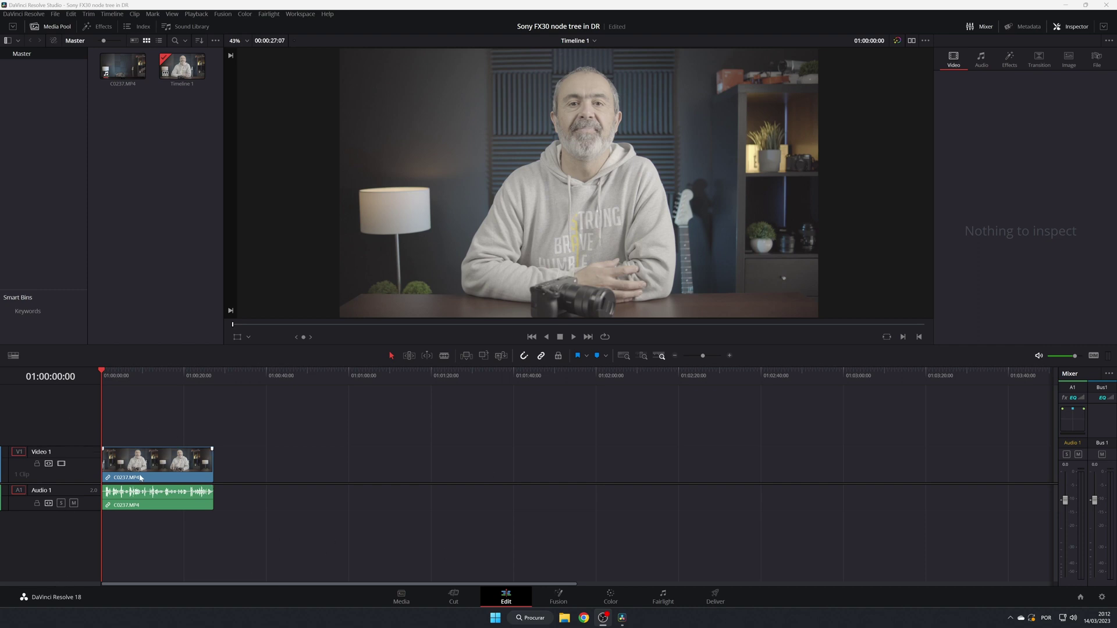
- Switch to the Color page to grade clip C0237.MP4
click(611, 599)
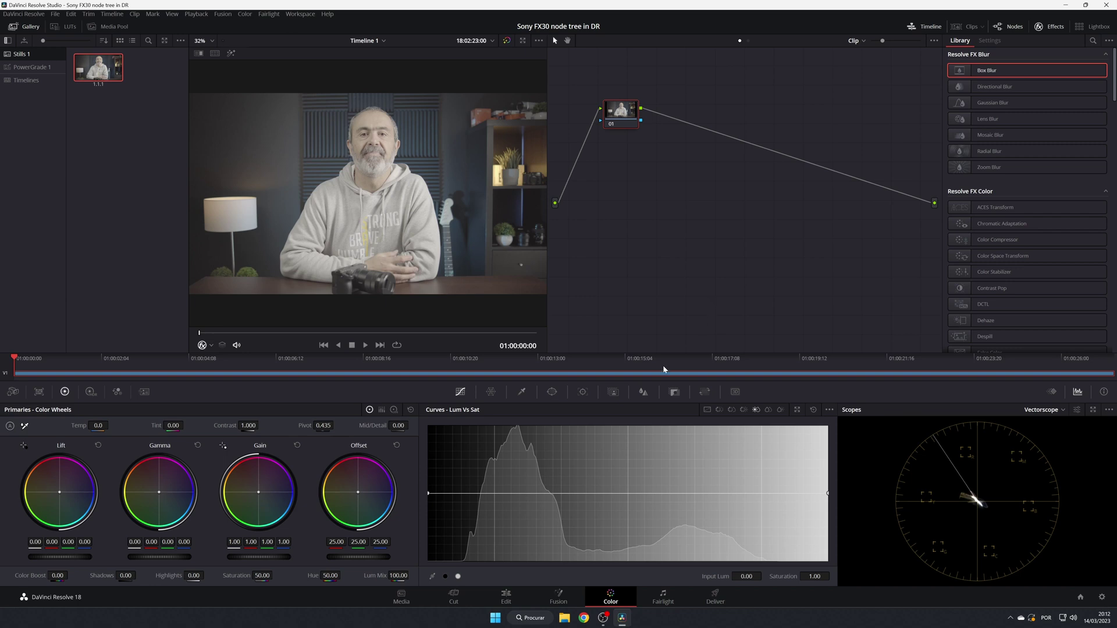
- Switch the Curves palette to the Custom RGB curves
click(707, 409)
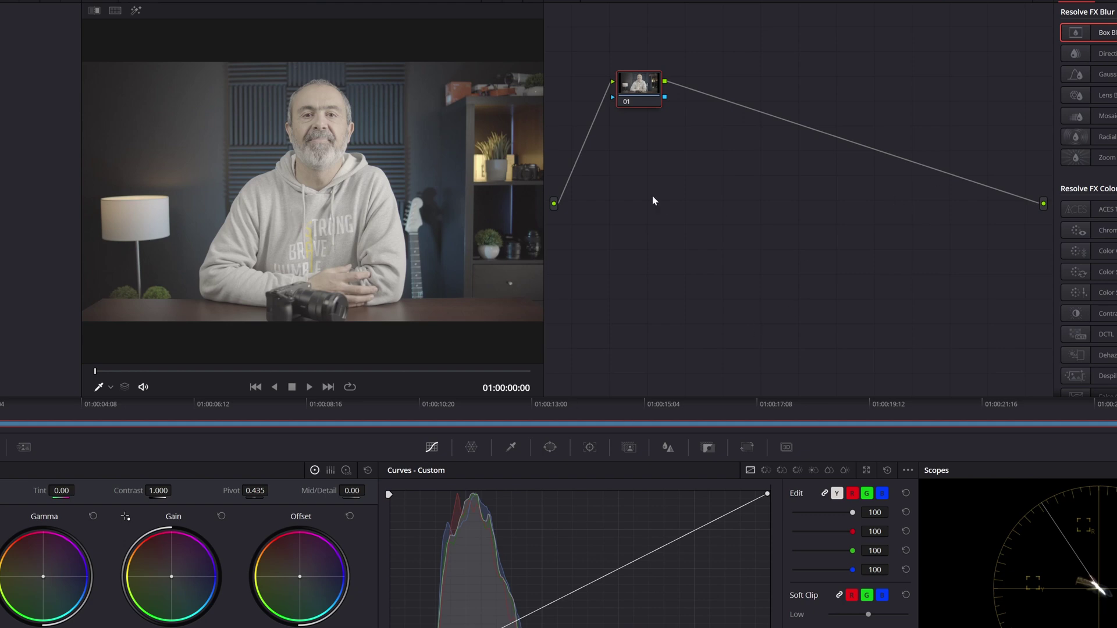
- Chain serial nodes 01–04, add parallel node 05 with a mixer, and label final node 07 CST
drag(651, 90, 635, 138)
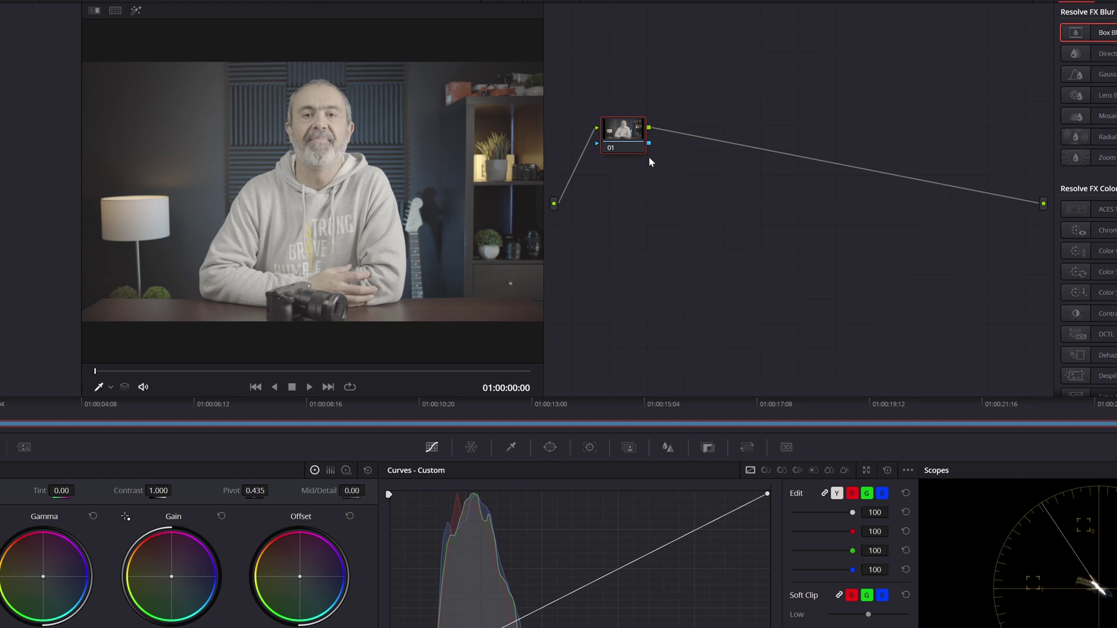
key(alt+s)
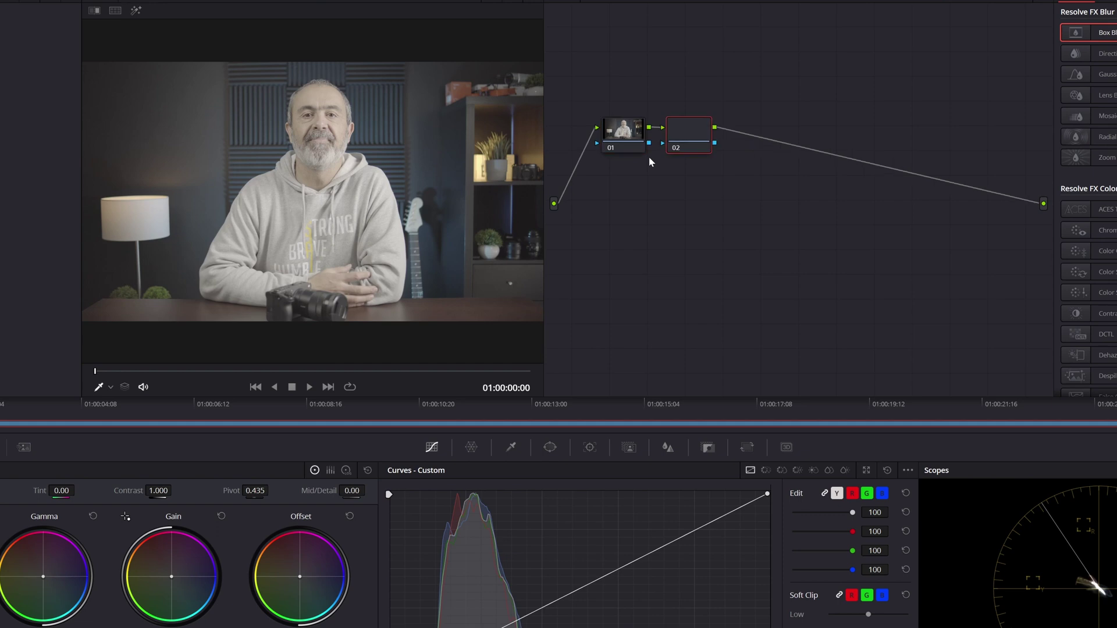
key(alt+s)
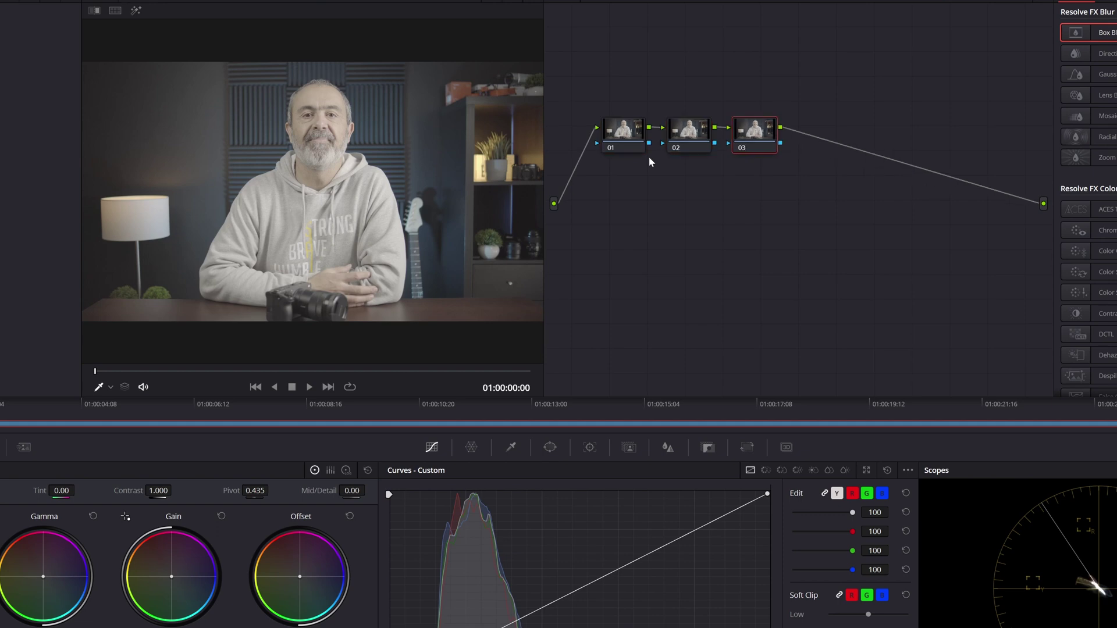
key(alt+s)
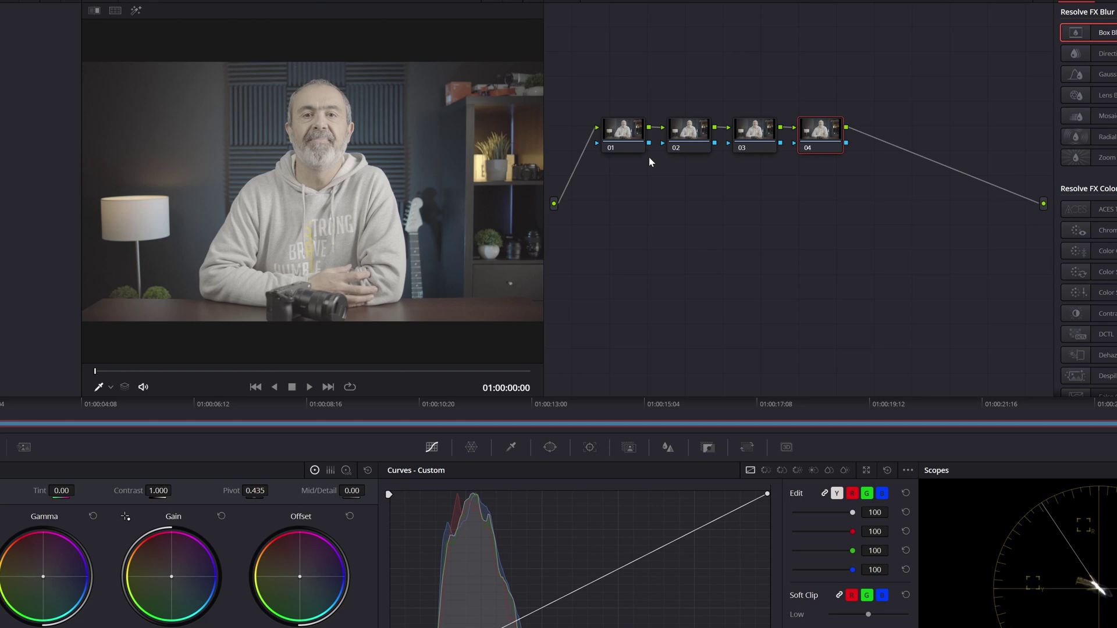
key(alt+p)
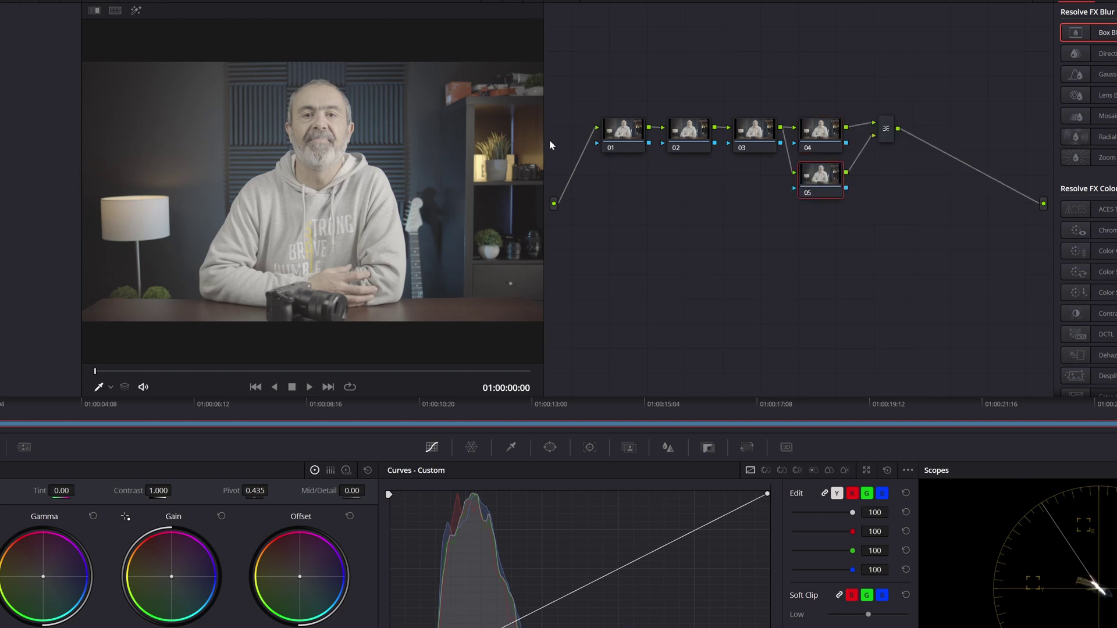
click(885, 137)
key(alt+s)
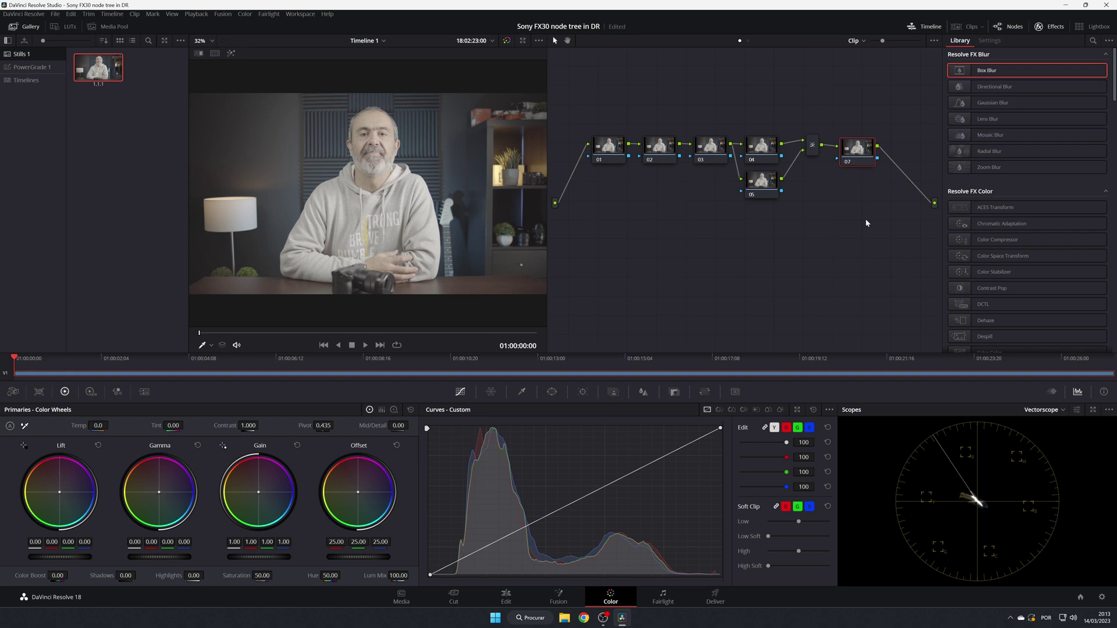
text(CST)
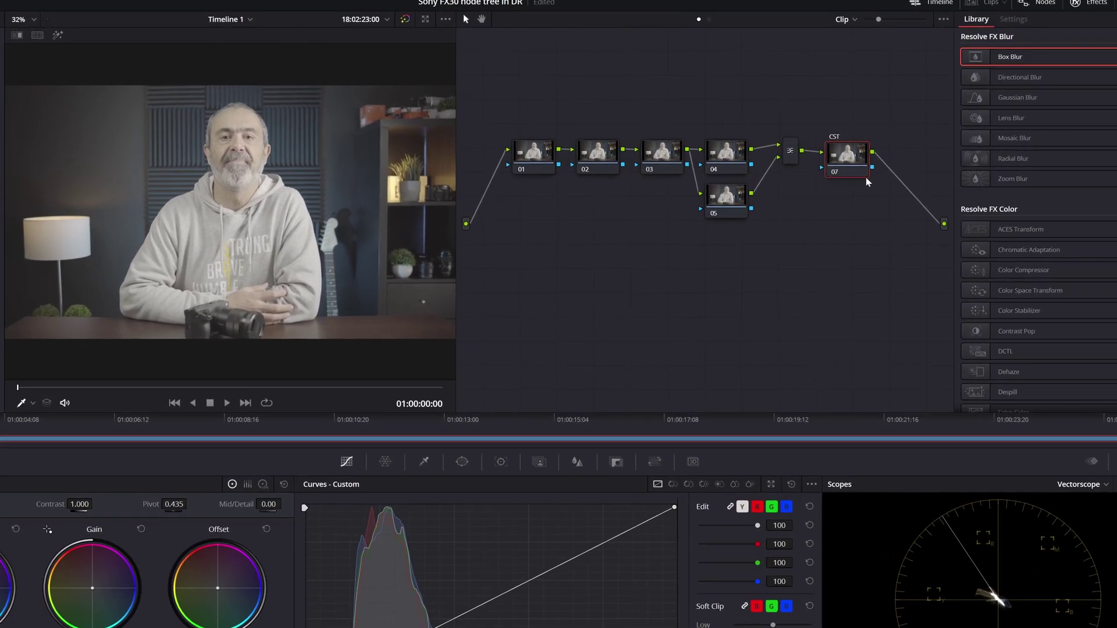
- Label node 04 BACK and node 05 SKIN
click(720, 156)
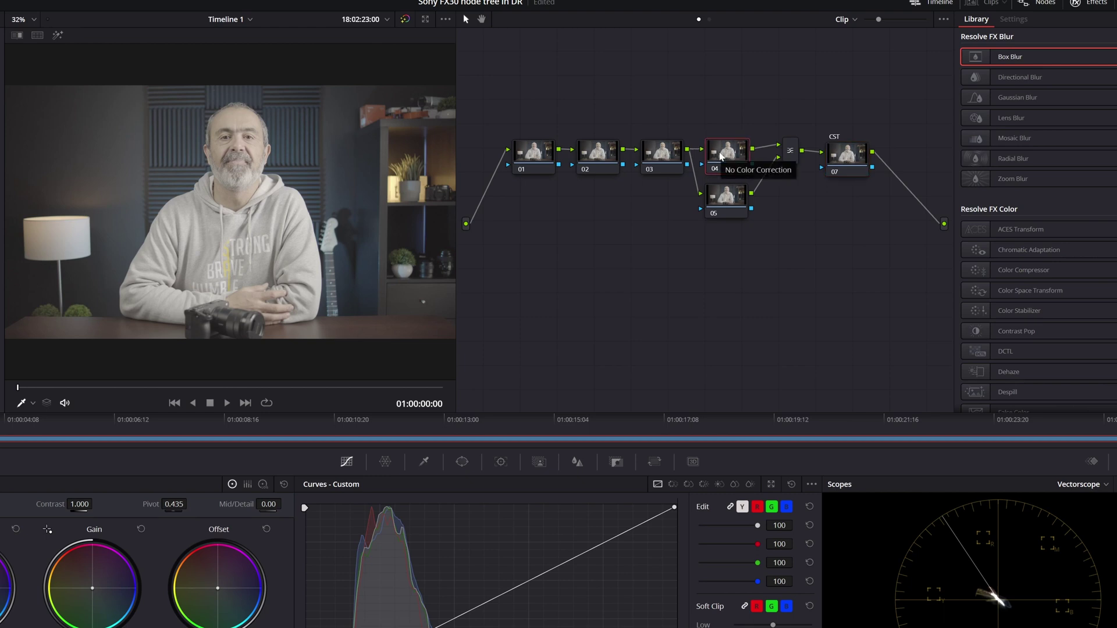
right_click(721, 155)
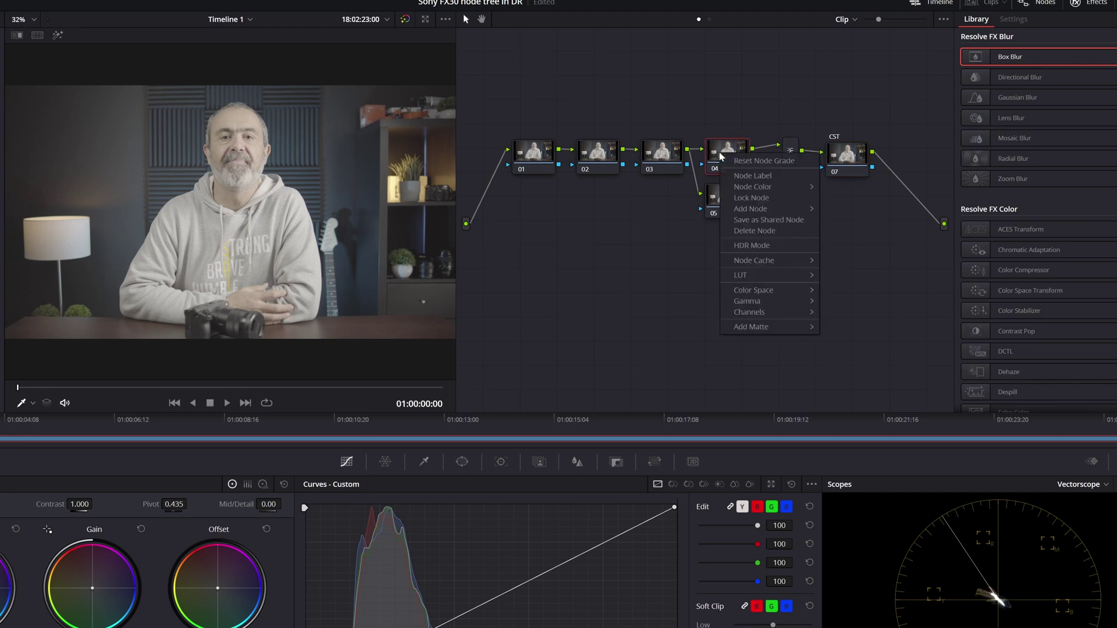
click(766, 177)
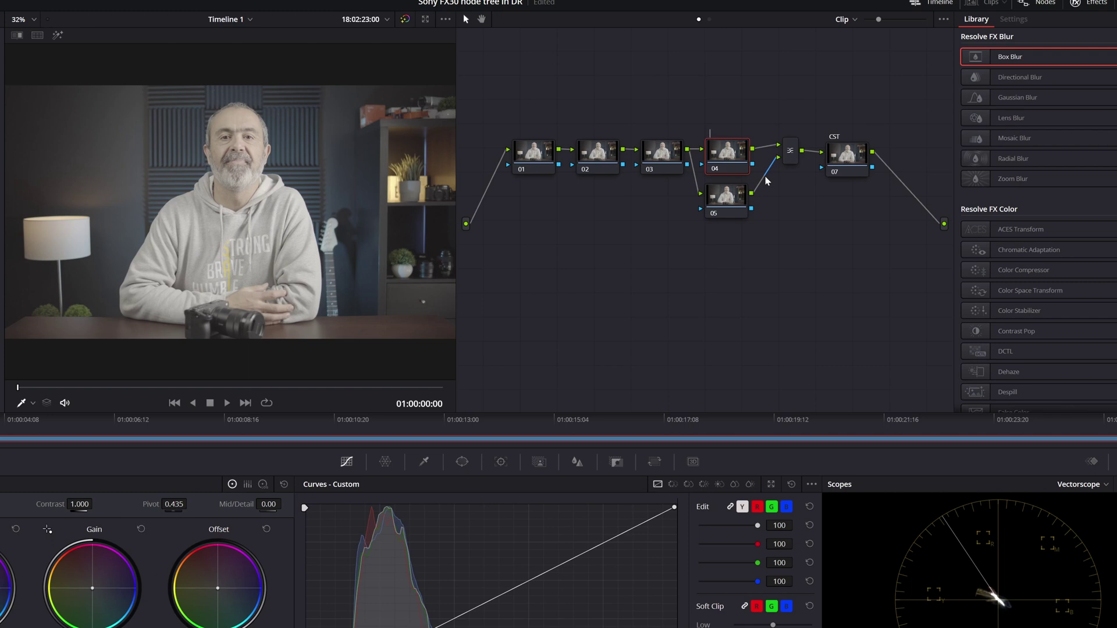
text(BACK)
key(Return)
click(737, 198)
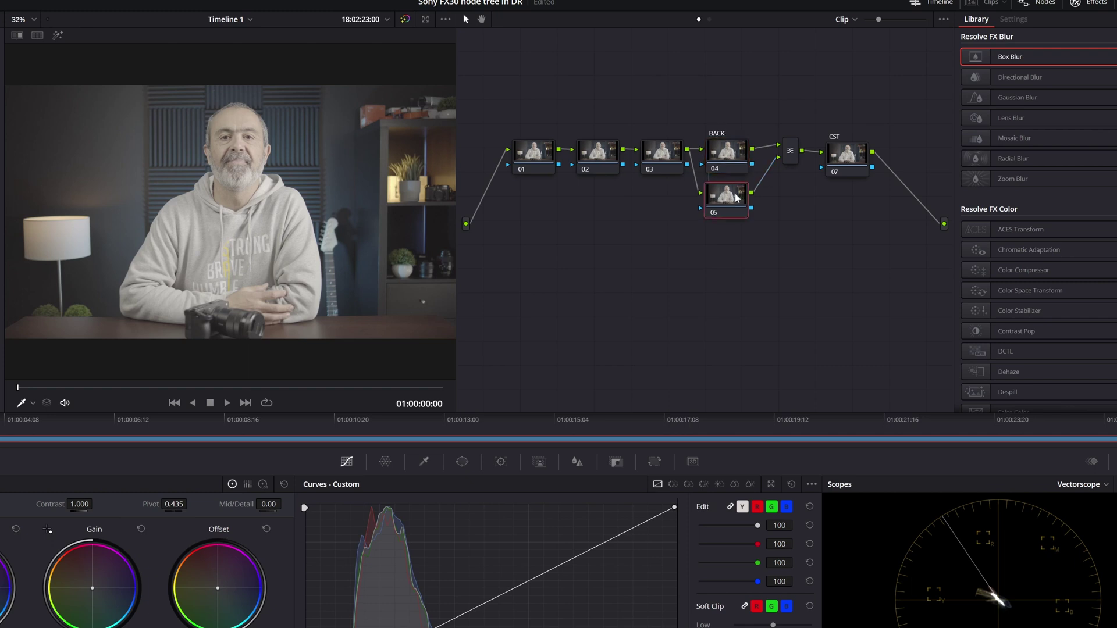
text(SKIN)
click(667, 167)
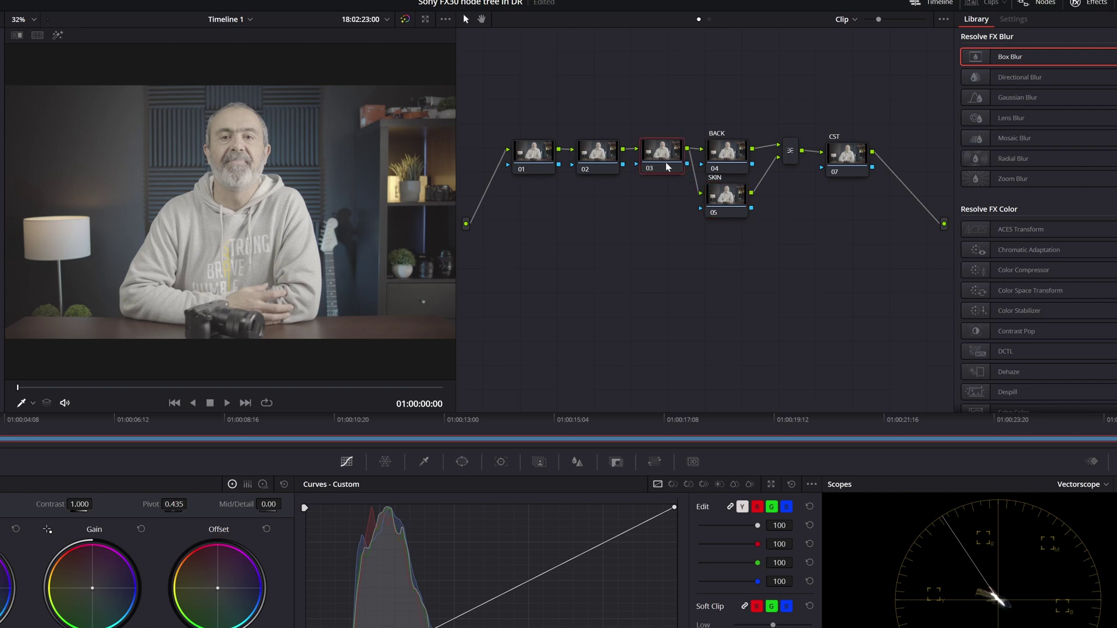
- Label nodes 03, 02 and 01 as HSSL, PRIM and WB
key(ctrl+l)
text(HSSL)
click(604, 159)
text(PR)
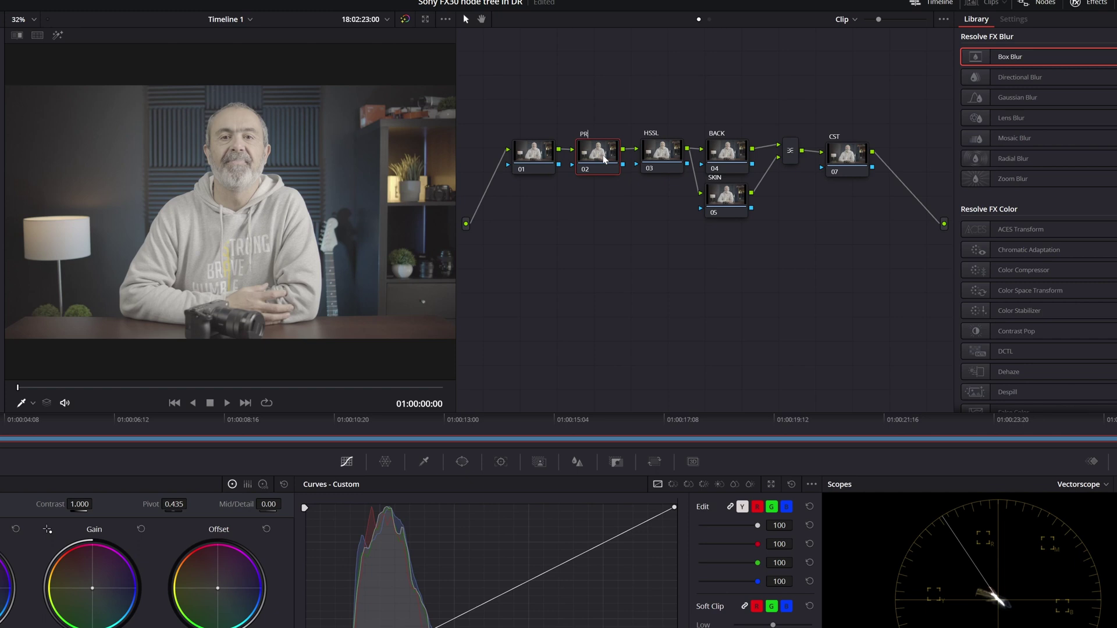
text(IM)
click(541, 155)
text(WB)
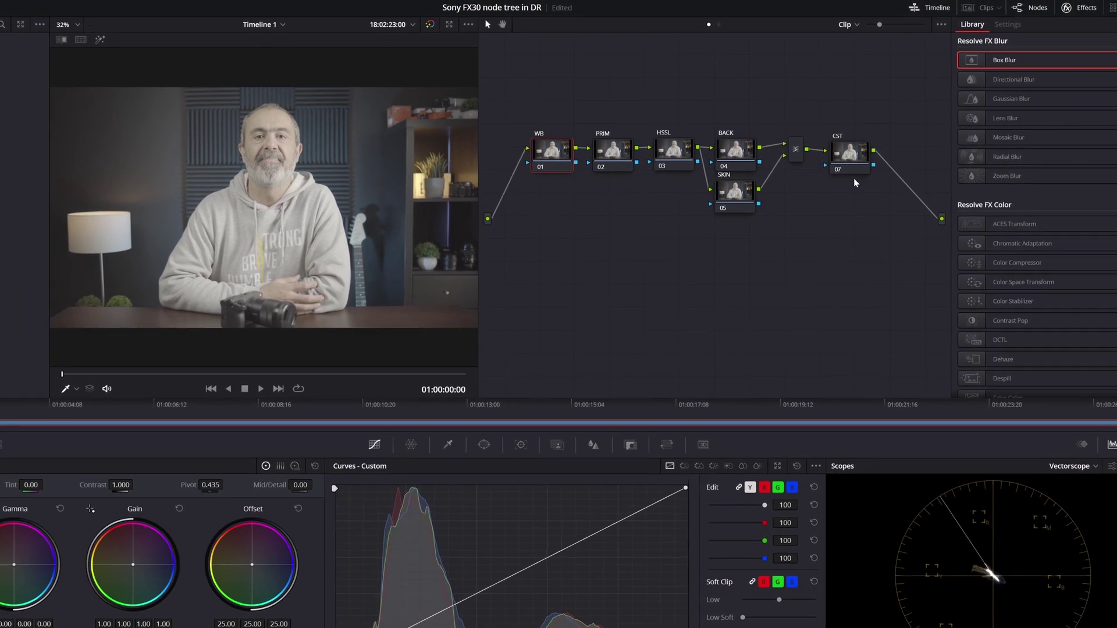
- Apply Color Space Transform from the Effects Library to the CST node 07
click(852, 153)
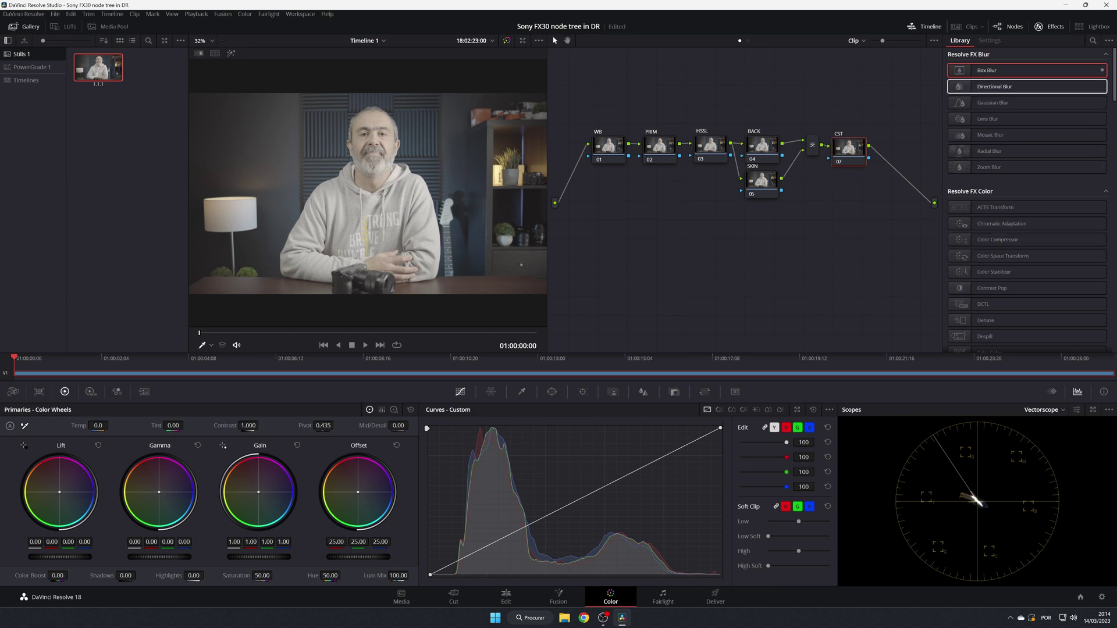
click(1054, 27)
click(1054, 27)
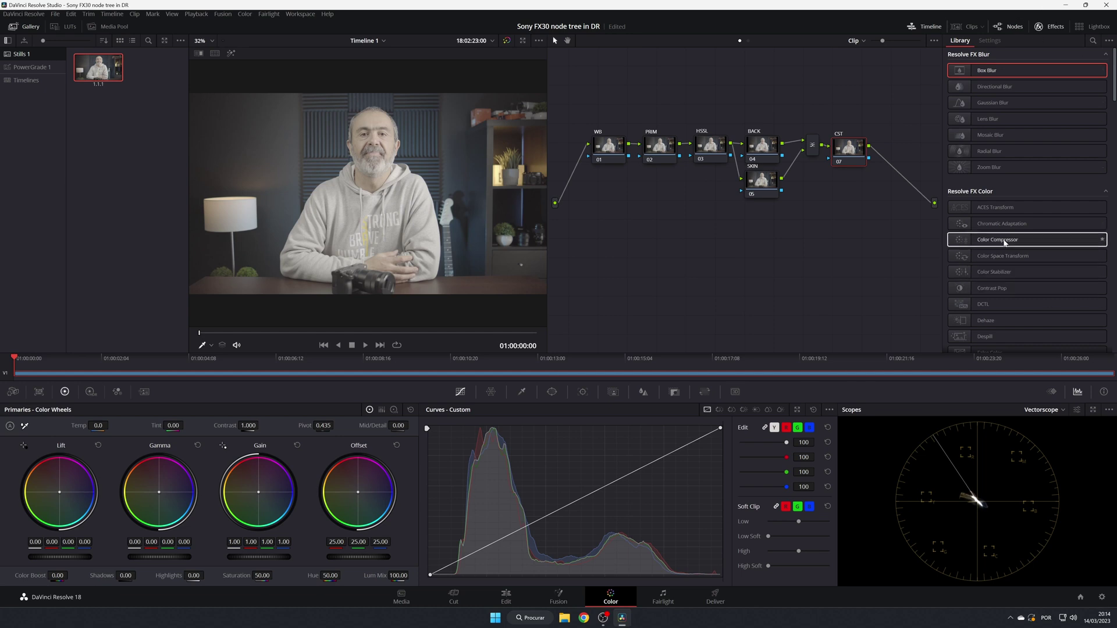
drag(1015, 257, 849, 154)
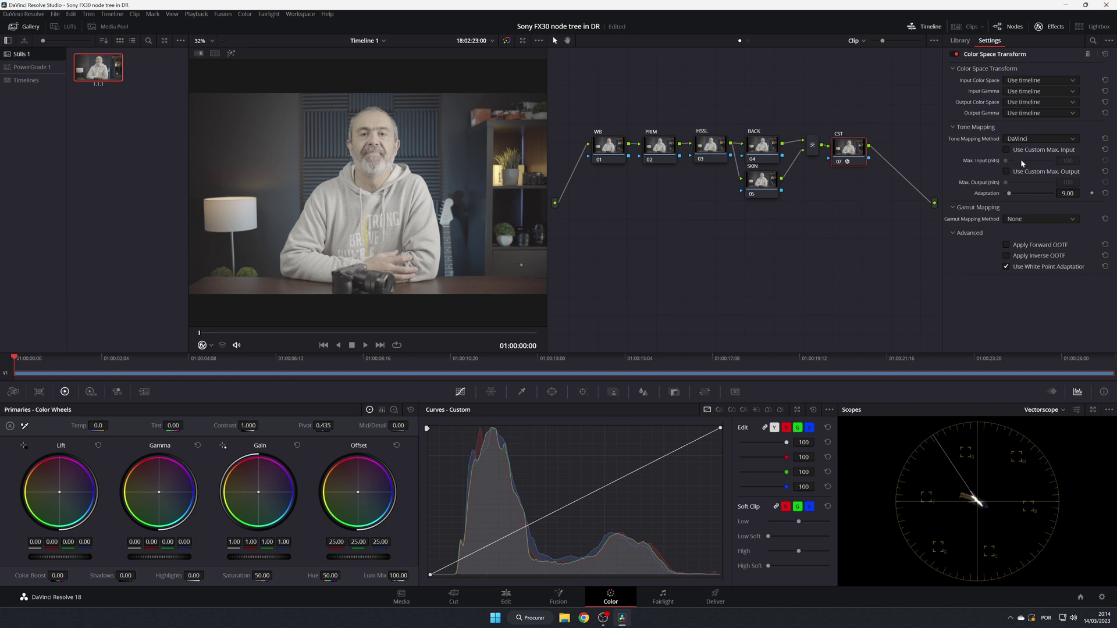
click(1034, 82)
- Set the CST input to Sony S-Gamut3.Cine and Sony S-Log3, toggling the node to compare
scroll(1033, 116, down, 10)
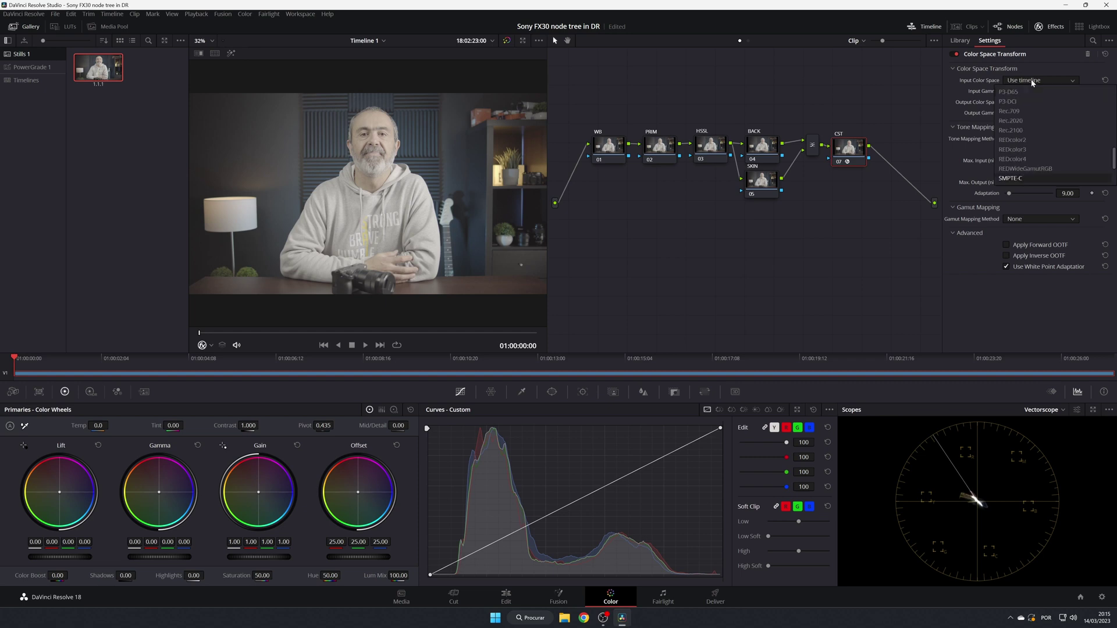
click(1035, 150)
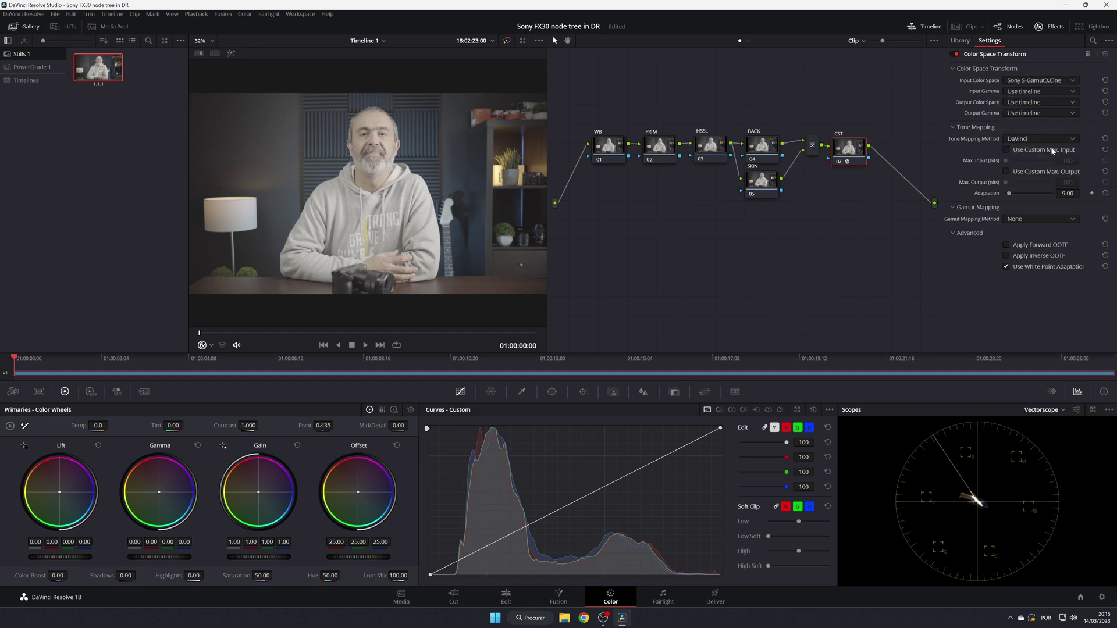
click(1039, 92)
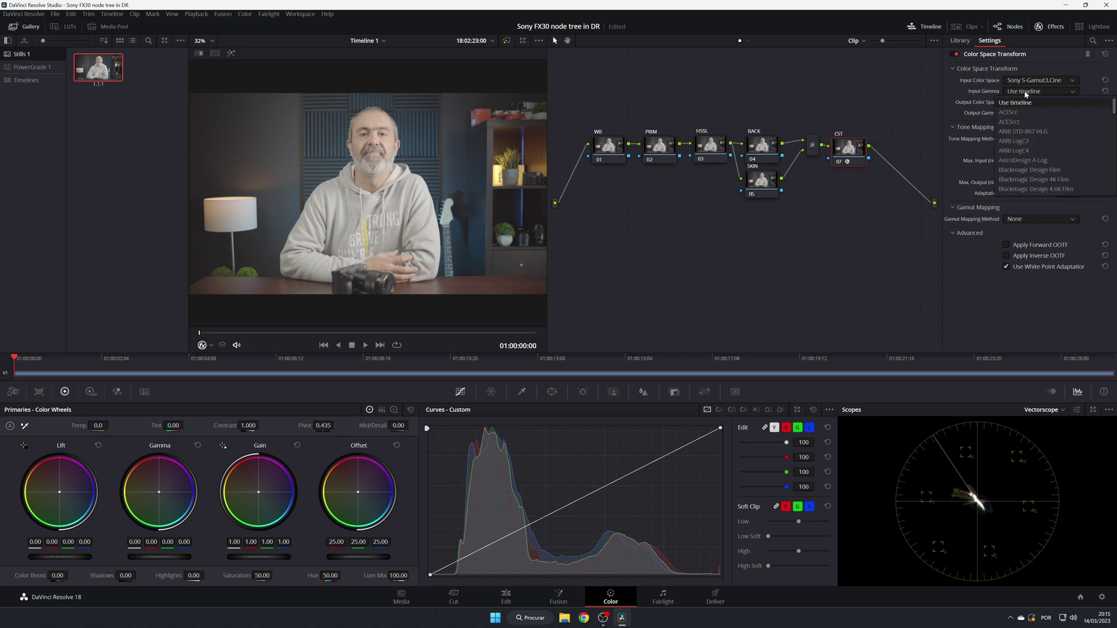
scroll(1030, 146, down, 10)
click(1032, 176)
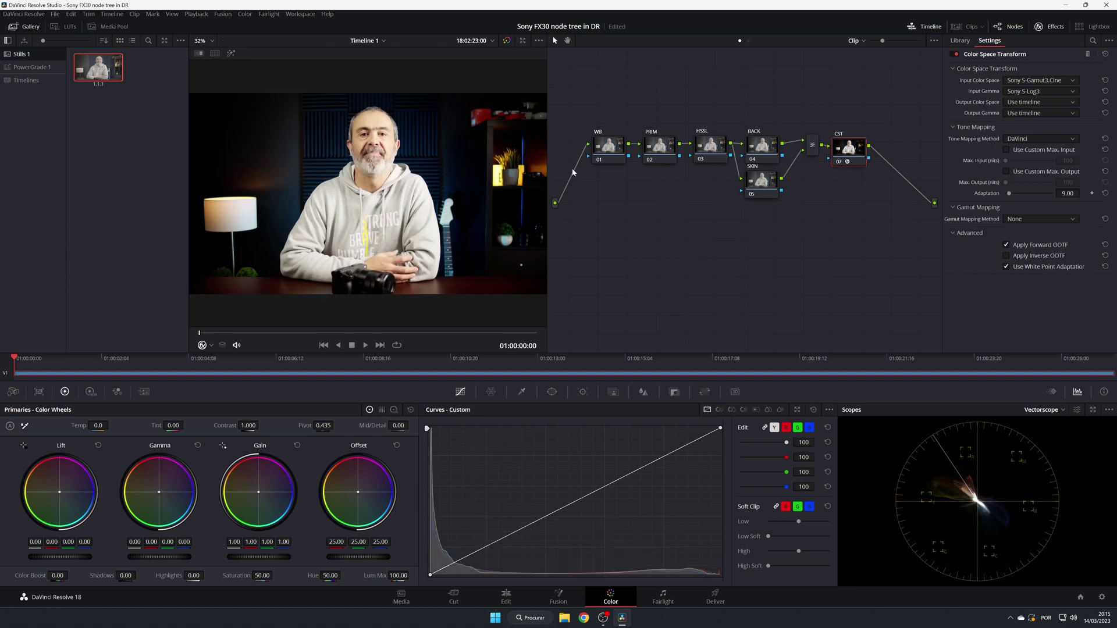
click(840, 163)
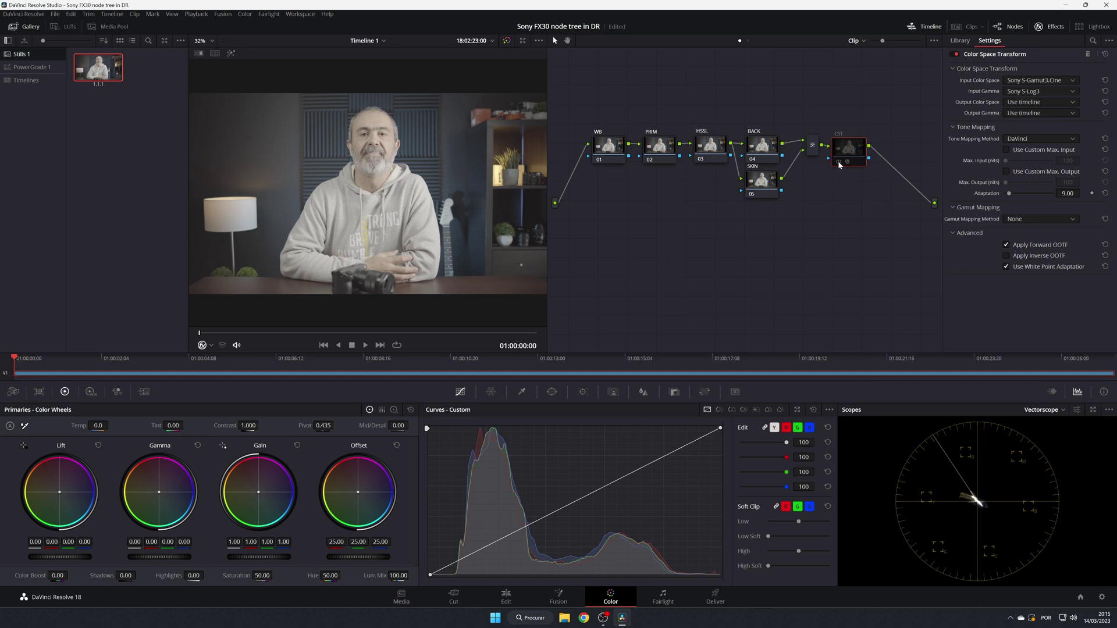
click(839, 163)
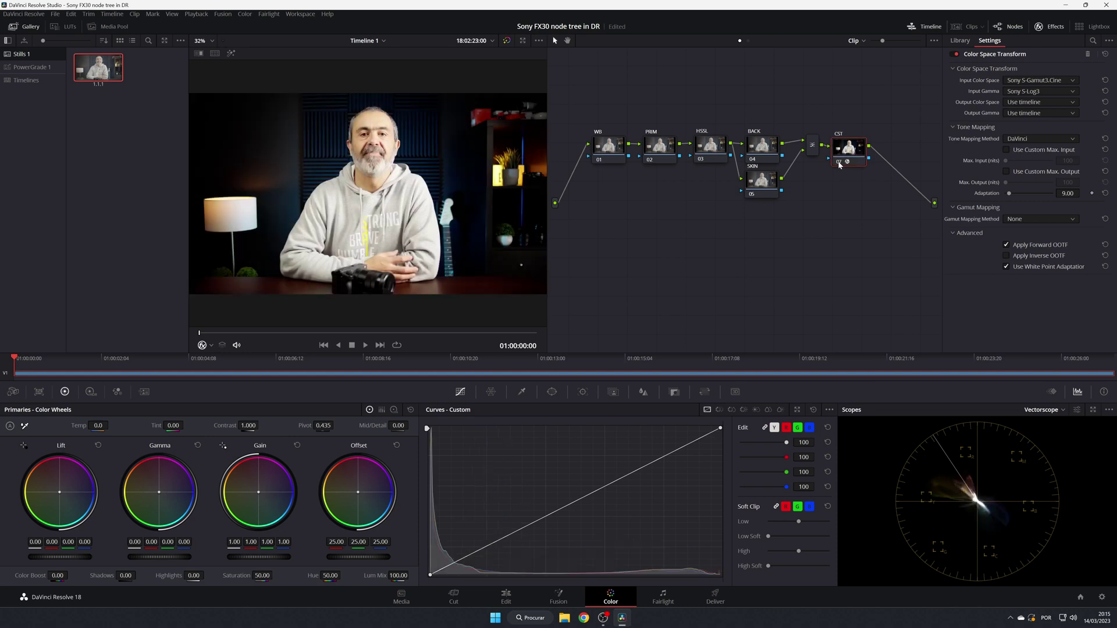
click(609, 147)
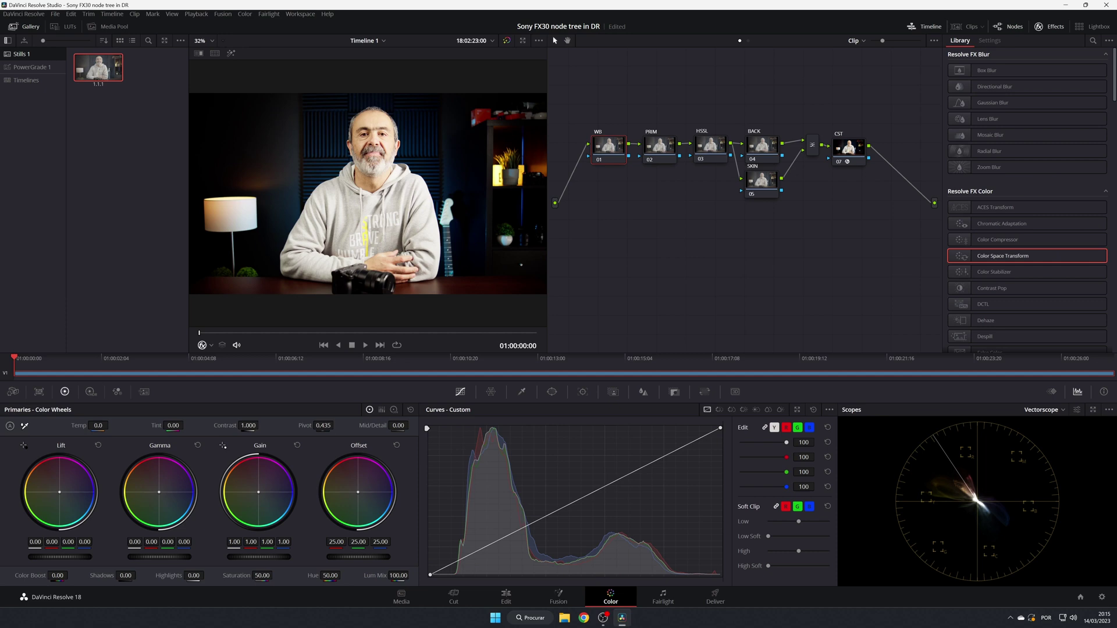
- Neutralise white balance on the WB node from the plant pot (Temp -192.1, Tint 3.31)
click(24, 426)
click(506, 238)
click(659, 152)
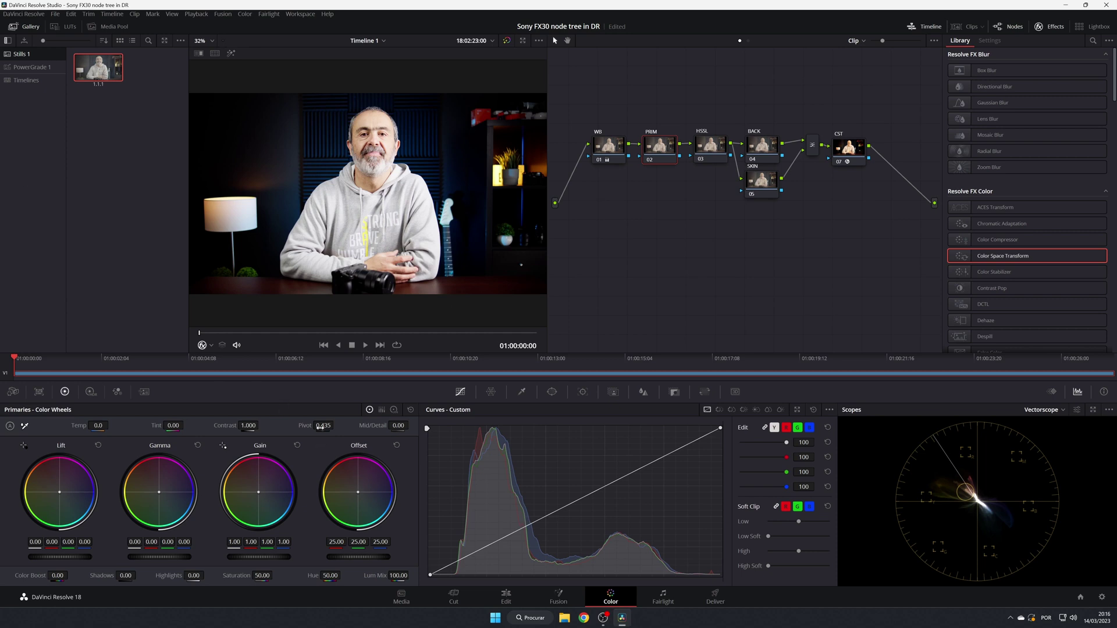
- Park on frame 01:00:11:20, lower Gain and Gamma, and show the RGB Parade scope
click(497, 359)
key(Left)
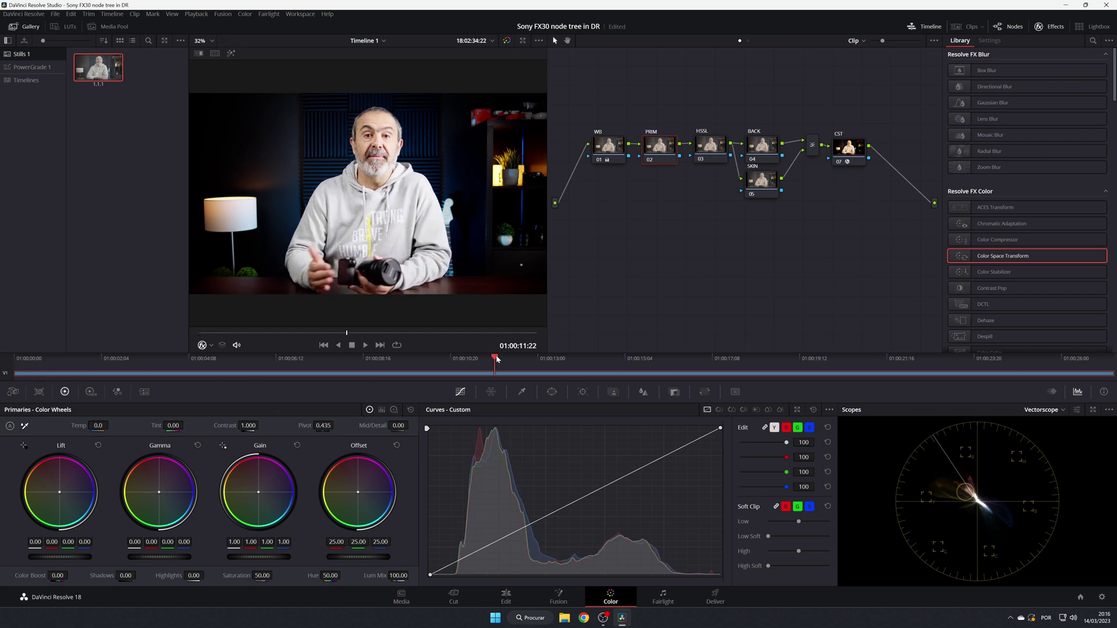
click(492, 359)
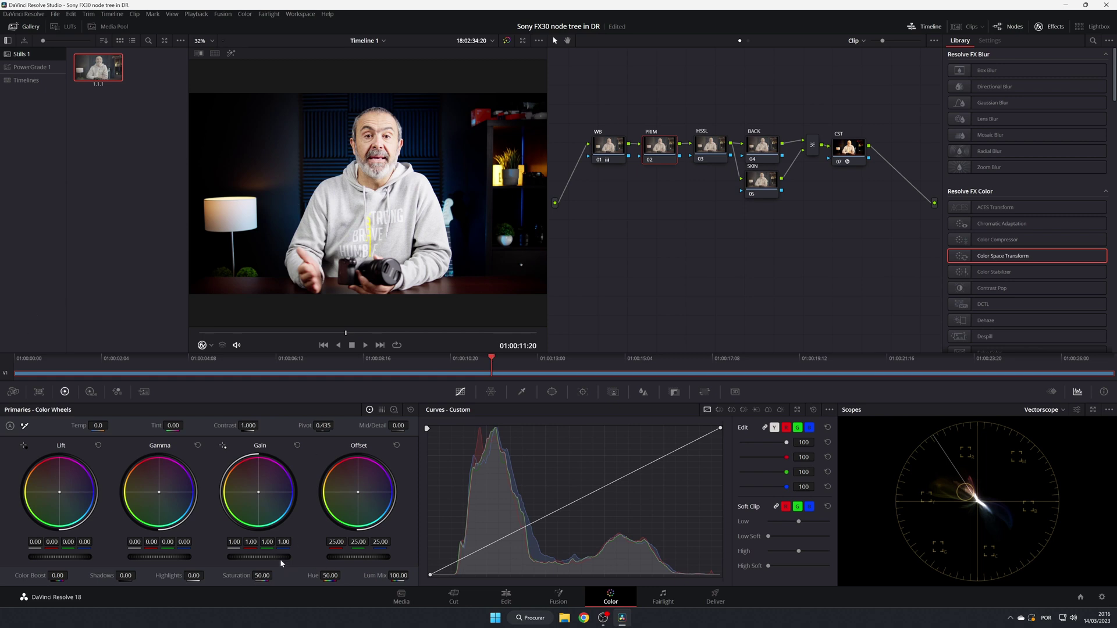
drag(259, 557, 233, 557)
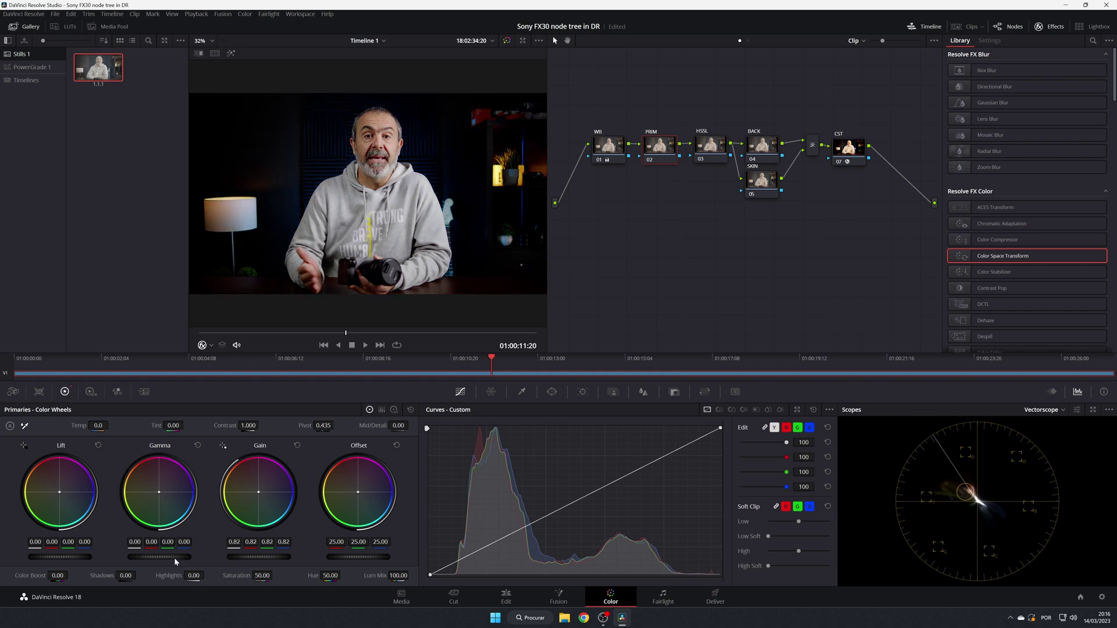
drag(159, 556, 157, 557)
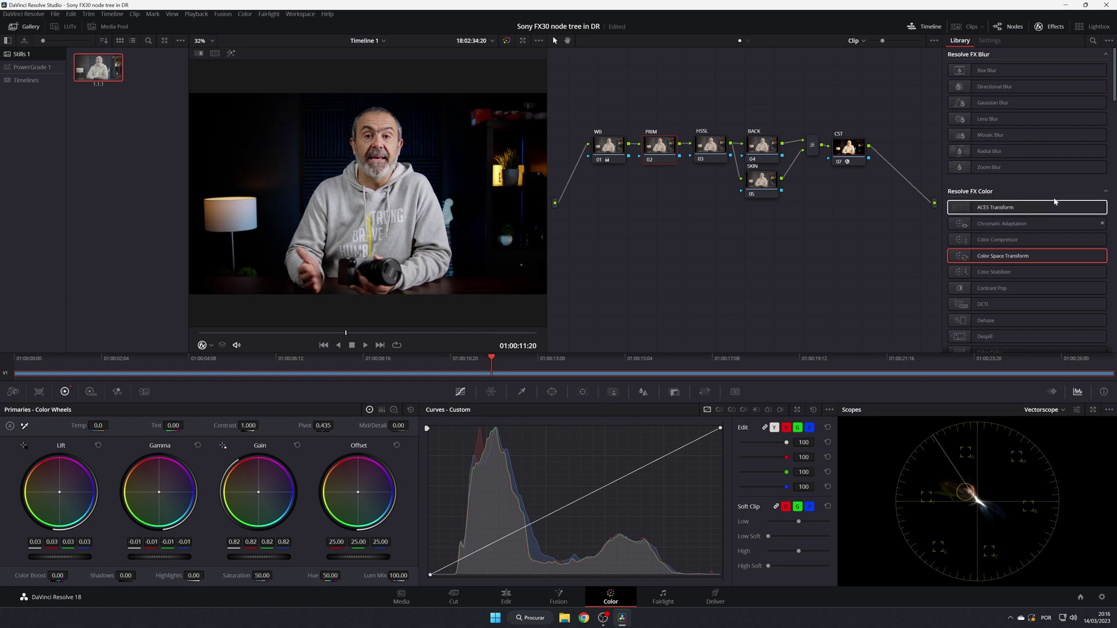
click(1060, 410)
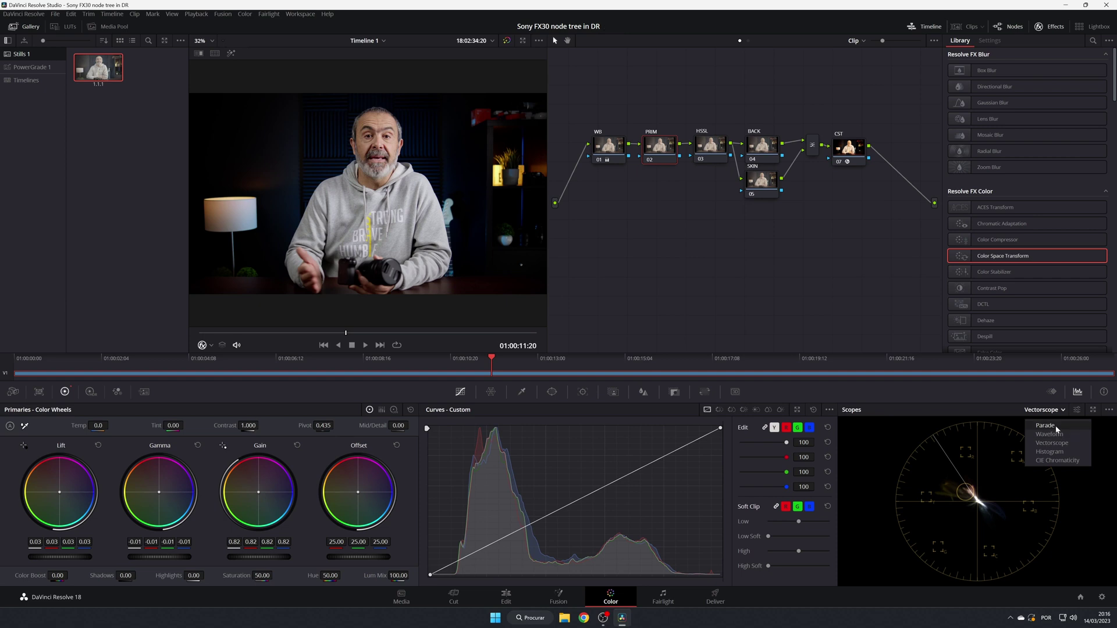
click(1057, 426)
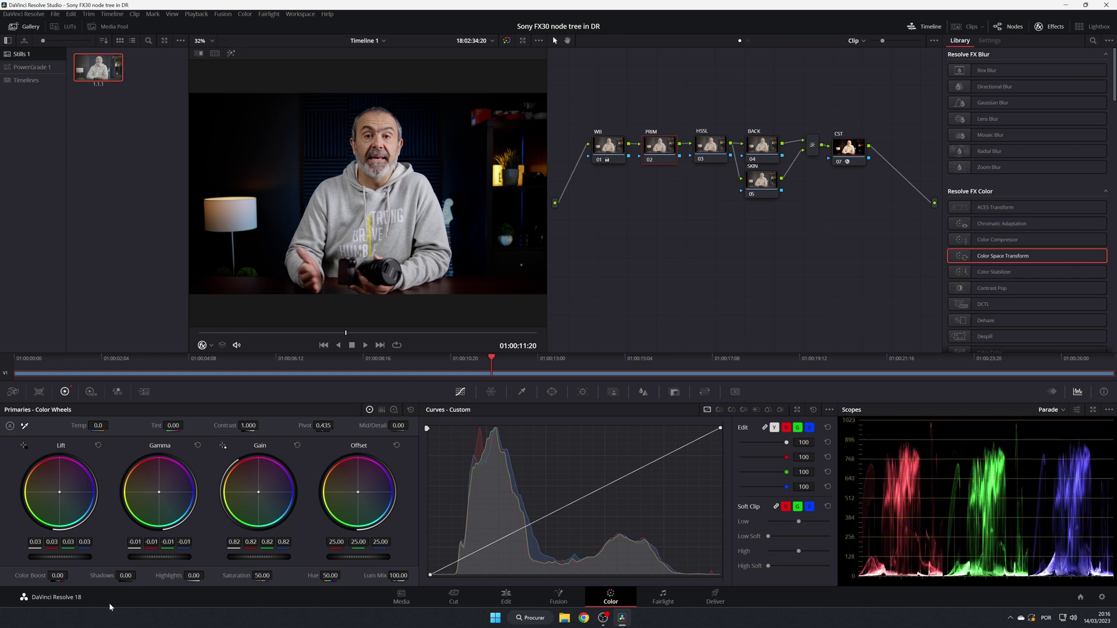
- Refine the primaries to Lift 0.09, Gamma 0.00 and Gain 0.78
drag(54, 556, 70, 556)
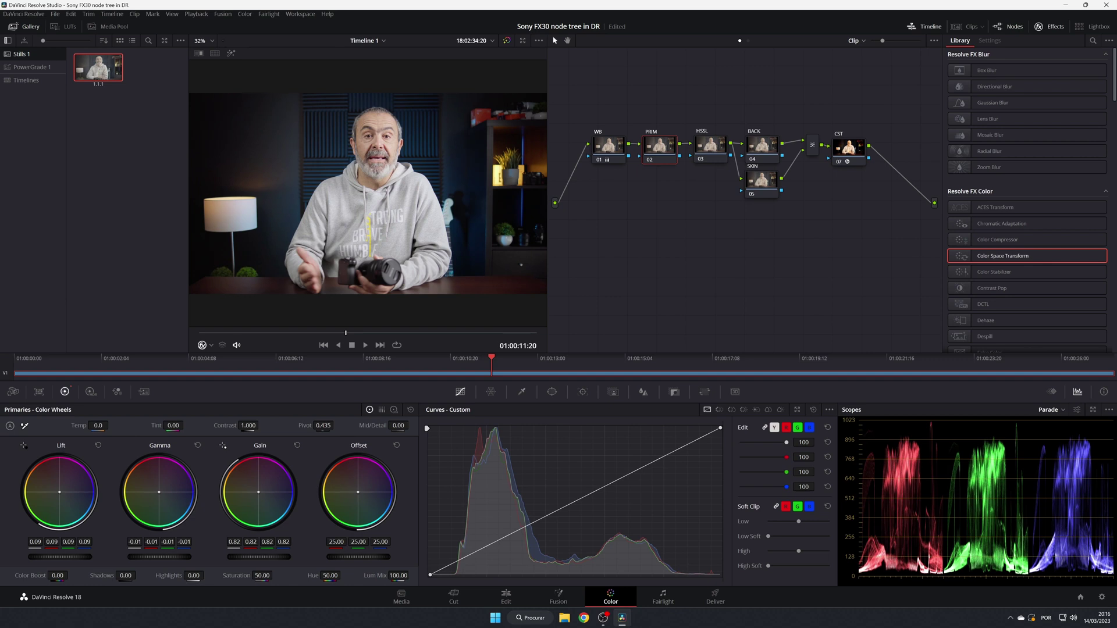
drag(70, 556, 68, 556)
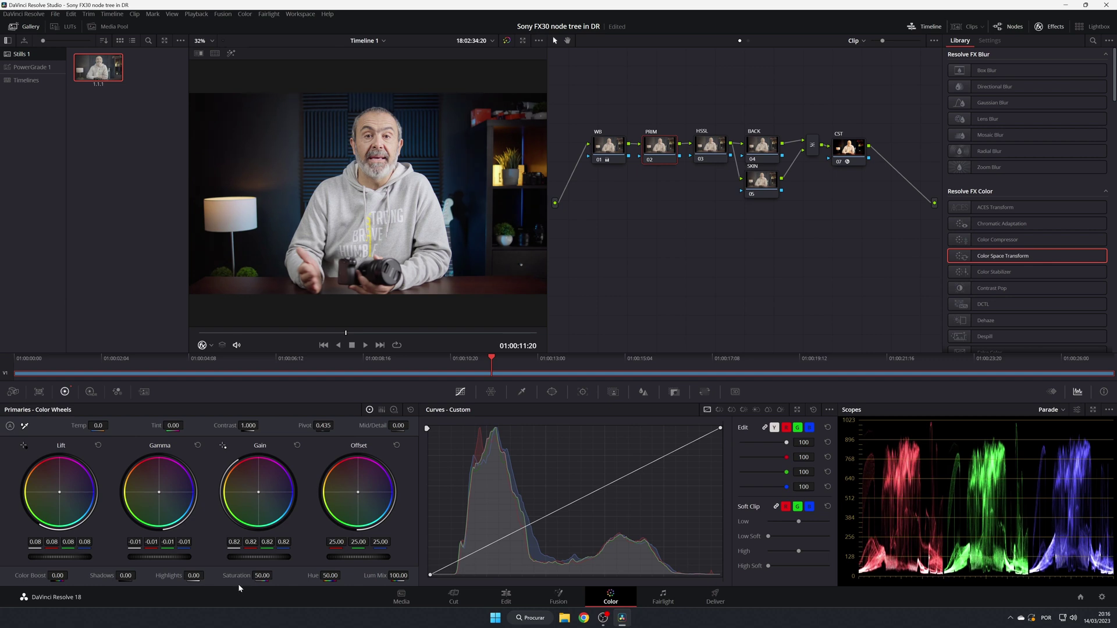
drag(259, 557, 256, 557)
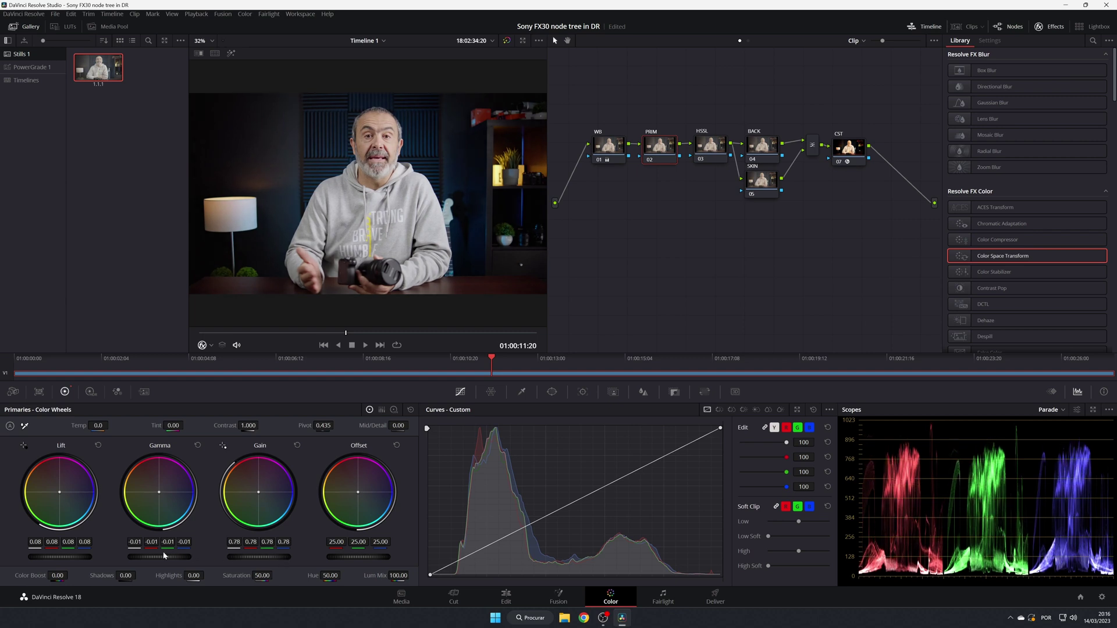
drag(154, 556, 89, 560)
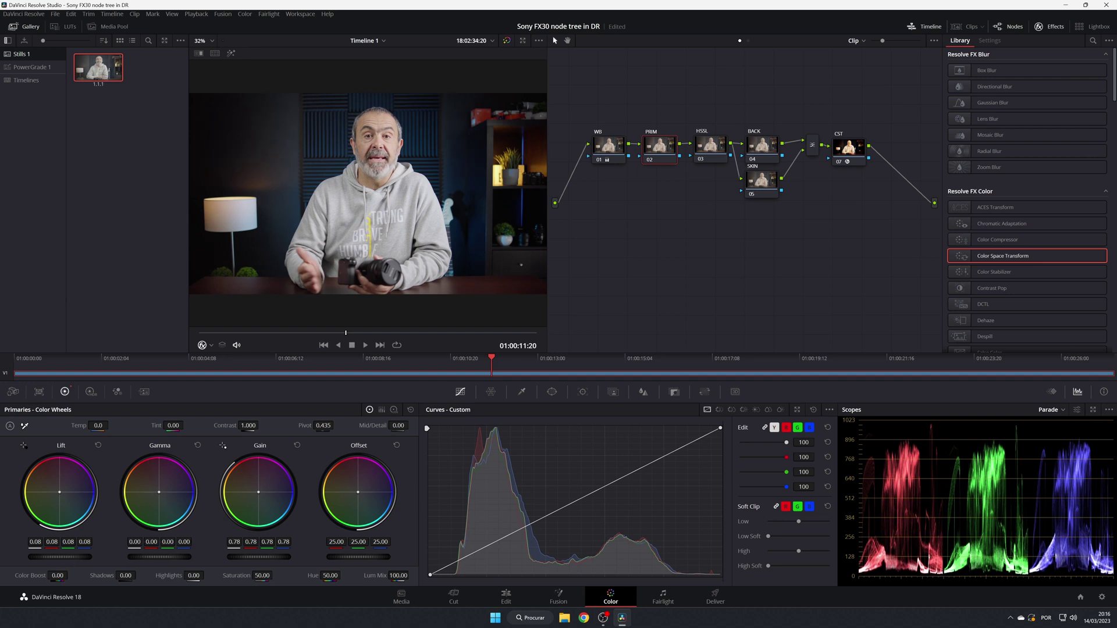
drag(81, 557, 91, 549)
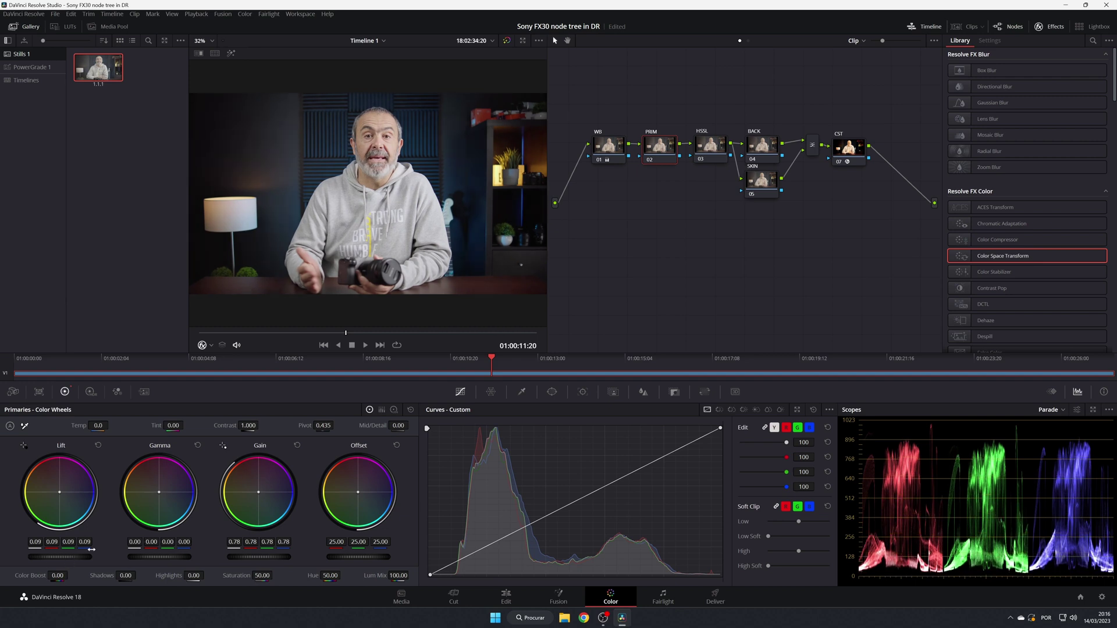
click(706, 157)
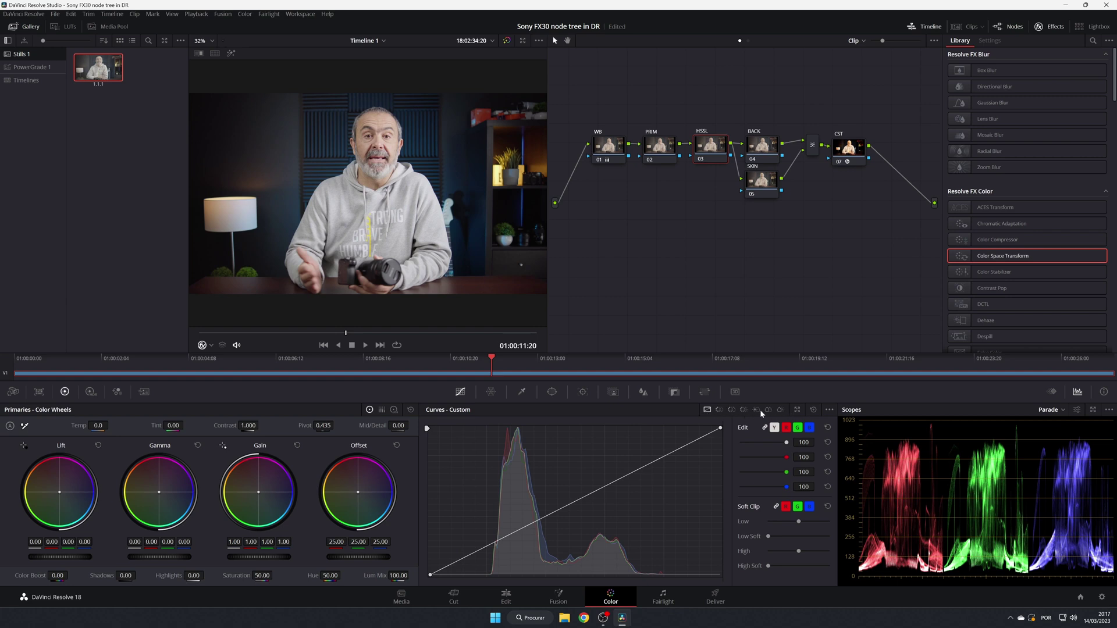
- Raise blue and yellow-green saturation with points on the Hue vs Sat curve
click(731, 410)
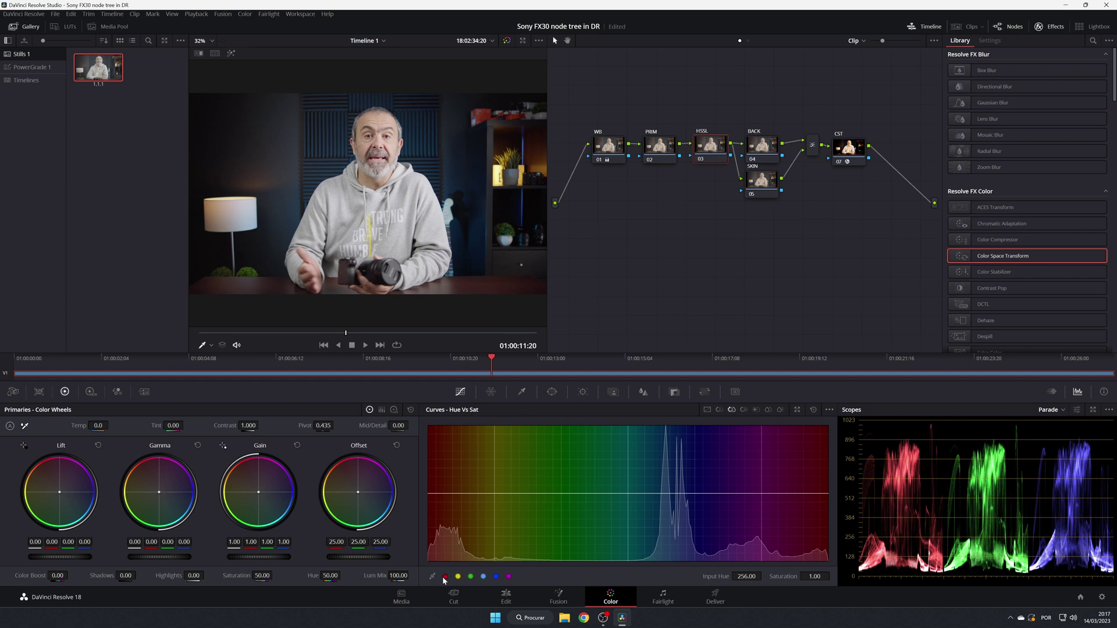
click(471, 577)
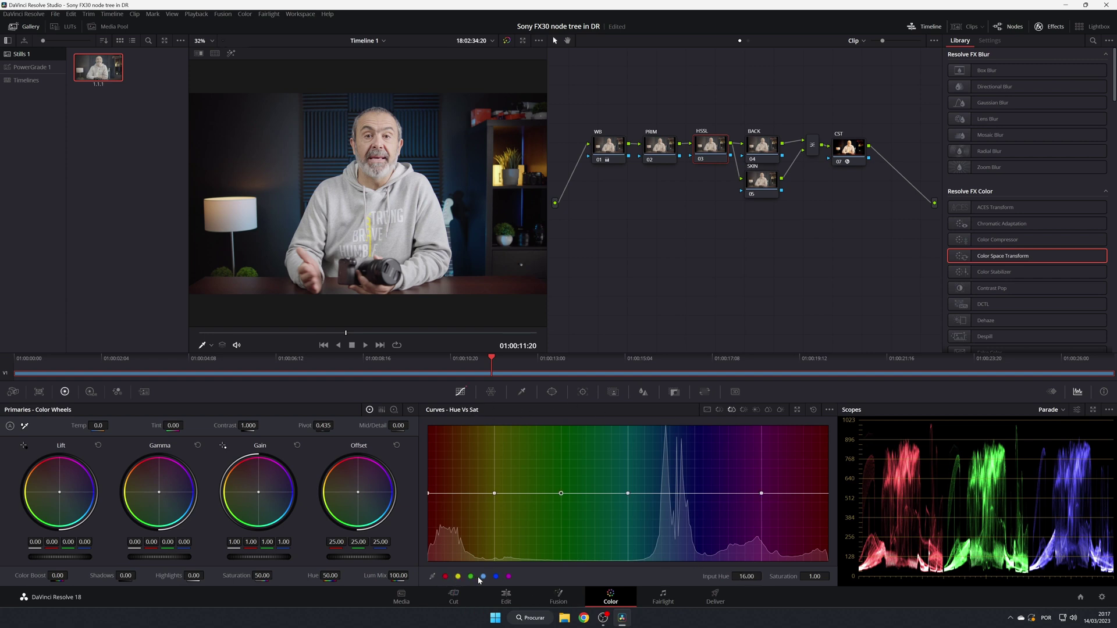
click(509, 576)
drag(665, 493, 666, 458)
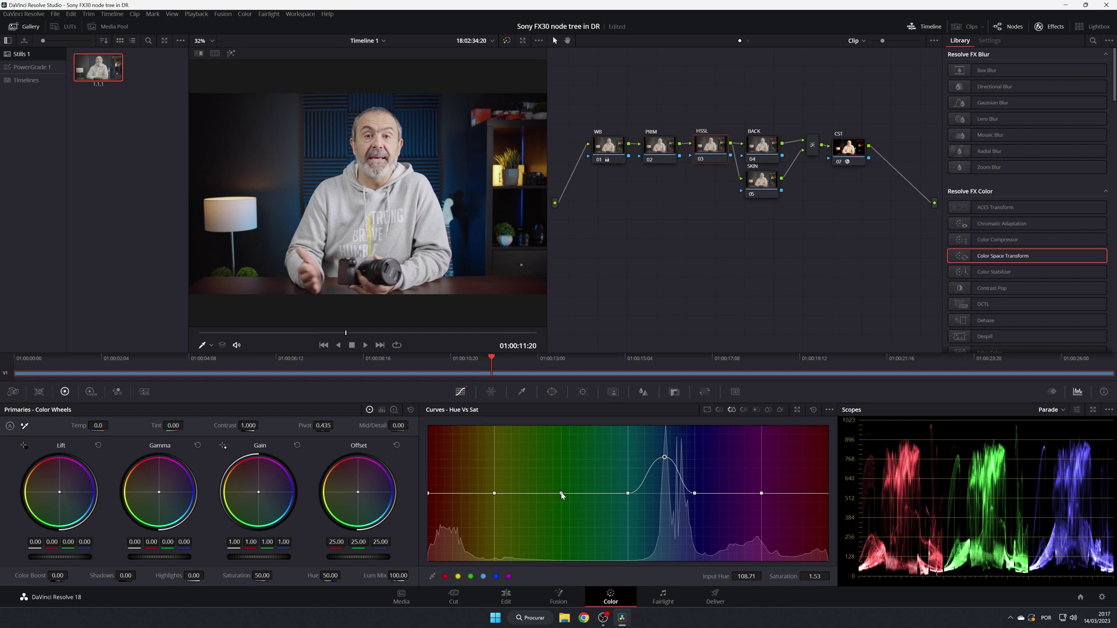
mouse_move(560, 494)
mouse_down()
mouse_move(563, 432)
mouse_move(561, 538)
mouse_move(562, 493)
mouse_up()
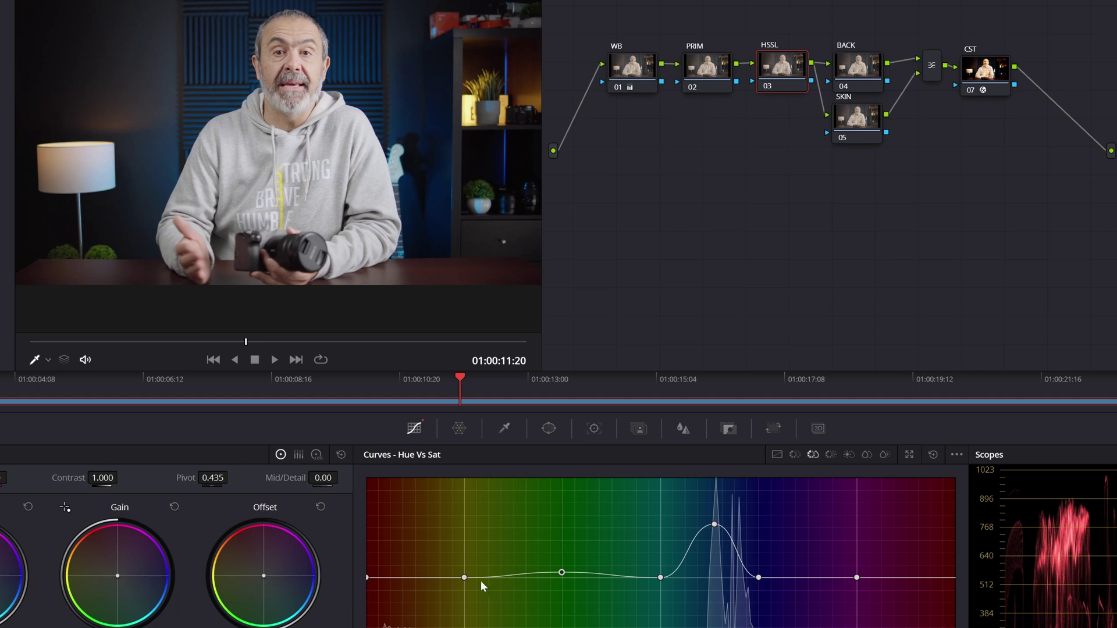
drag(464, 578, 469, 552)
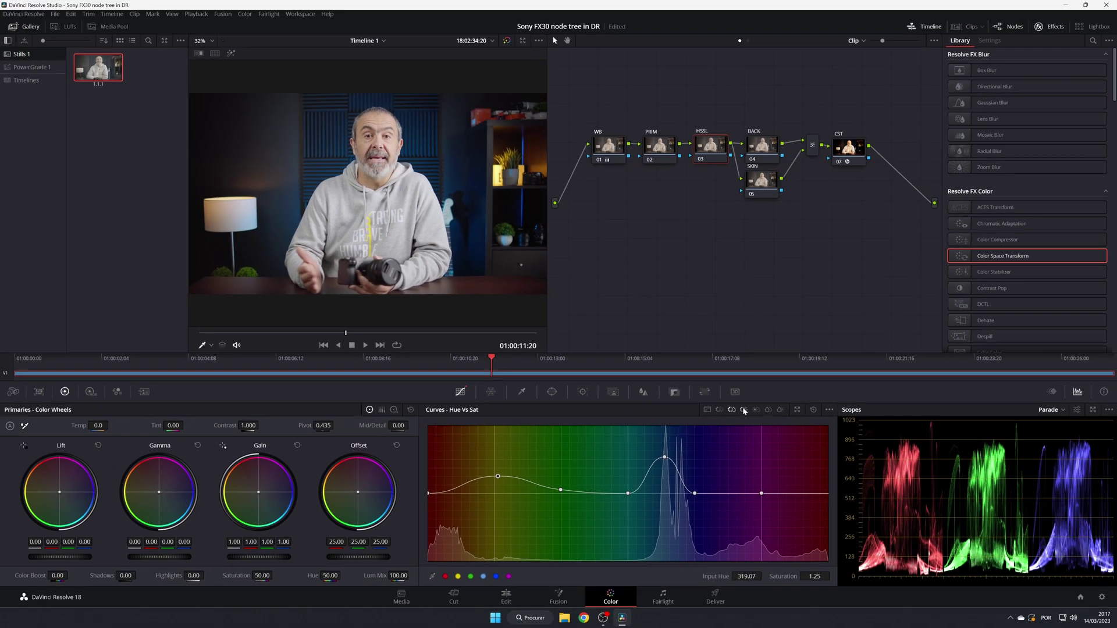
click(744, 411)
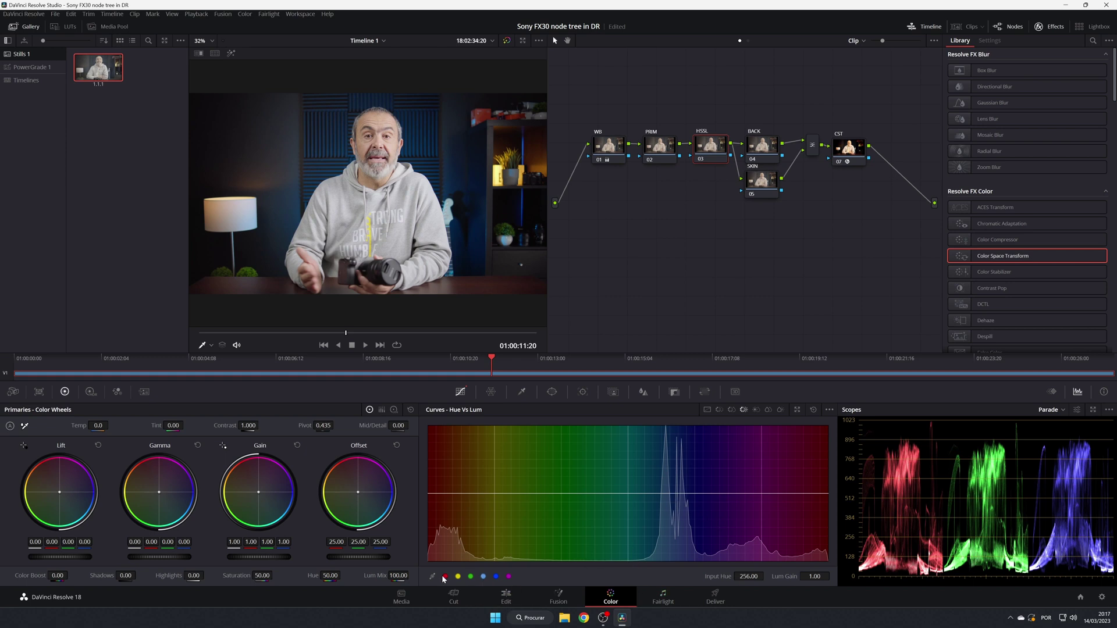
- Dip the blue hues slightly darker on the Hue vs Lum curve
click(471, 577)
click(497, 577)
mouse_move(665, 494)
mouse_down()
mouse_move(664, 427)
mouse_move(665, 564)
mouse_move(674, 446)
mouse_move(669, 511)
mouse_up()
drag(494, 494, 562, 496)
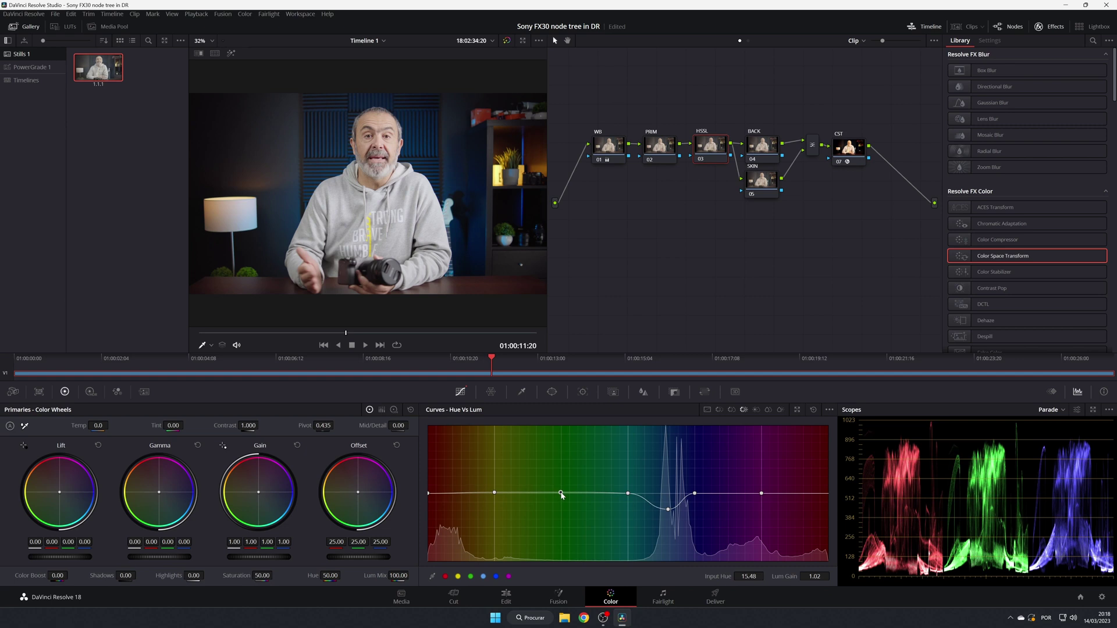
- Pull Lum vs Sat endpoints to 0.00 saturation in deepest shadows and brightest highlights
click(756, 409)
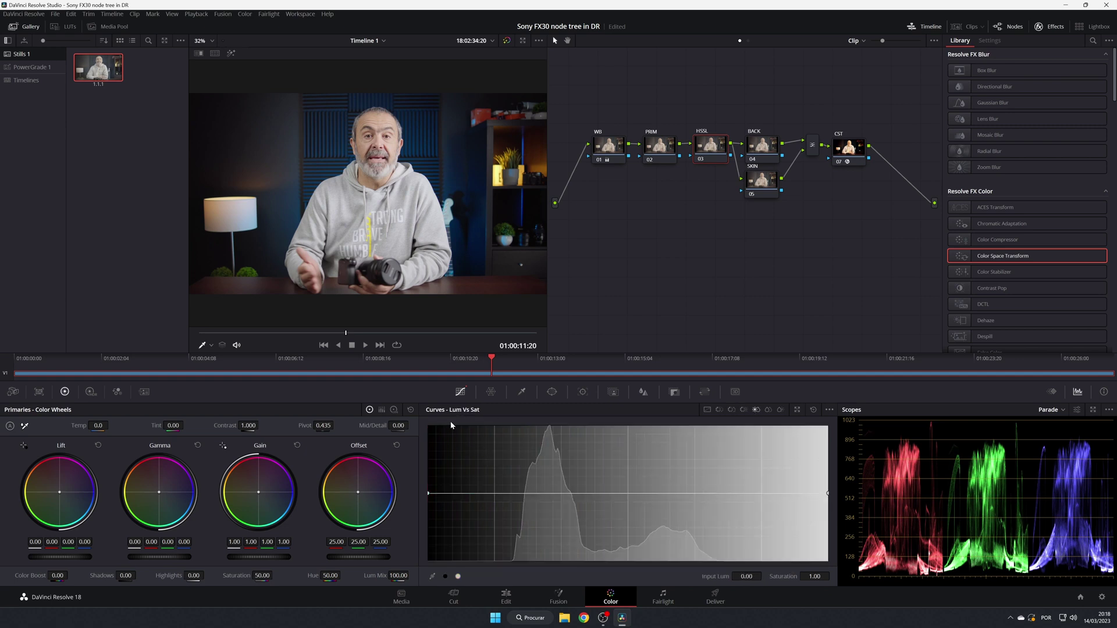
click(458, 576)
drag(430, 497, 432, 579)
drag(828, 493, 832, 582)
- Sample the presenter's face with the SKIN node's HSL qualifier, highlight the matte and narrow the hue range
click(761, 184)
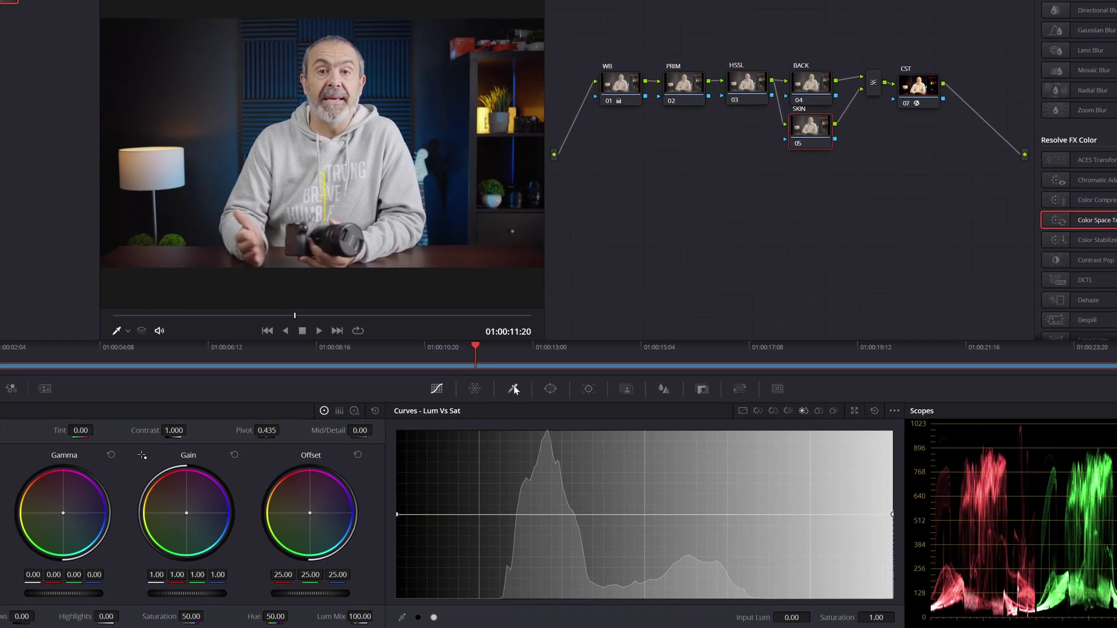
click(513, 389)
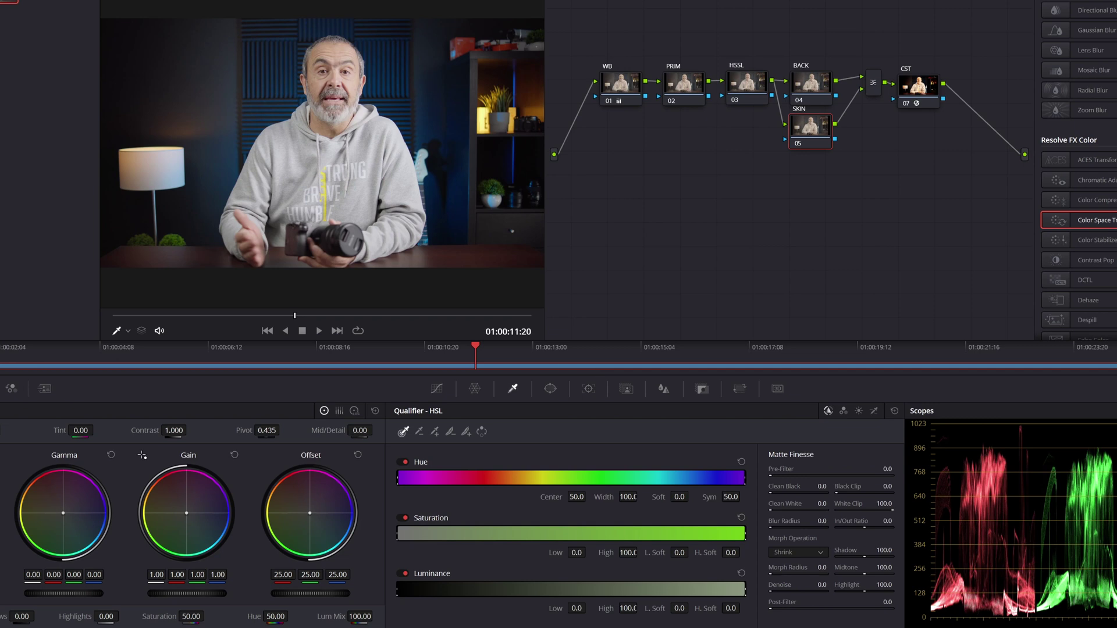
click(336, 53)
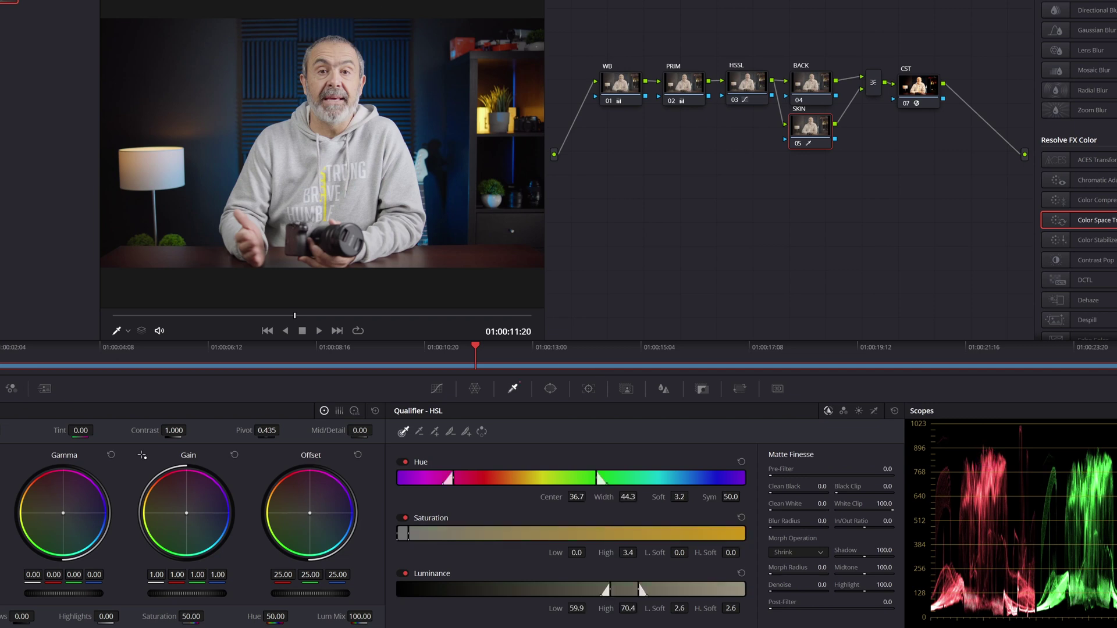
key(shift+h)
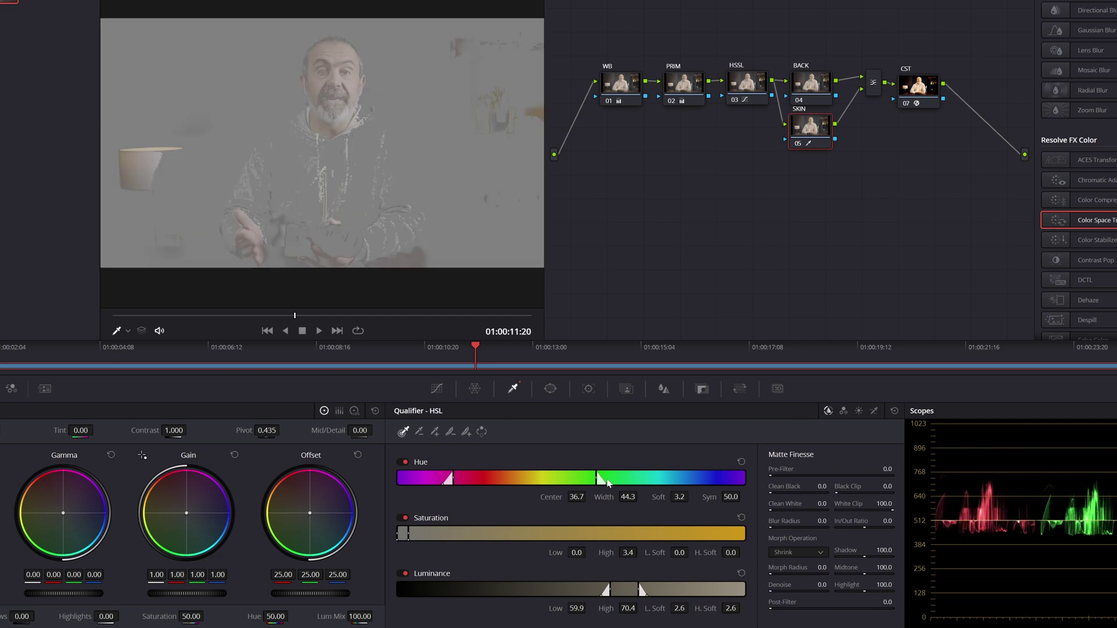
drag(607, 482, 531, 478)
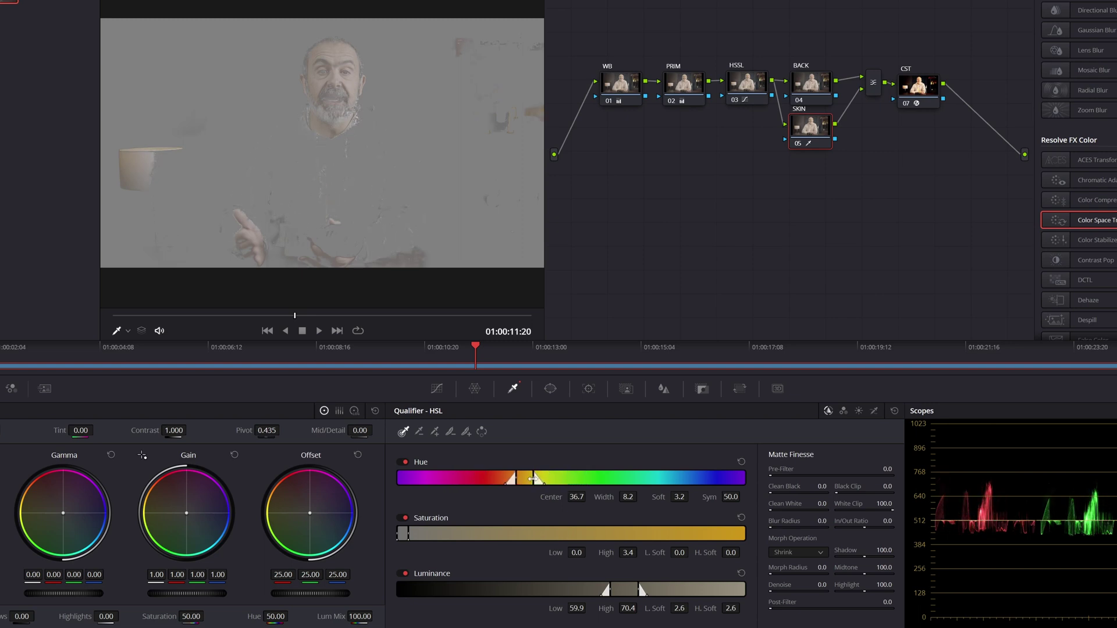
- Widen the skin key's hue range, add pre-filter softening and raise Clean Black to remove dark specks
drag(524, 479, 523, 481)
drag(768, 475, 774, 475)
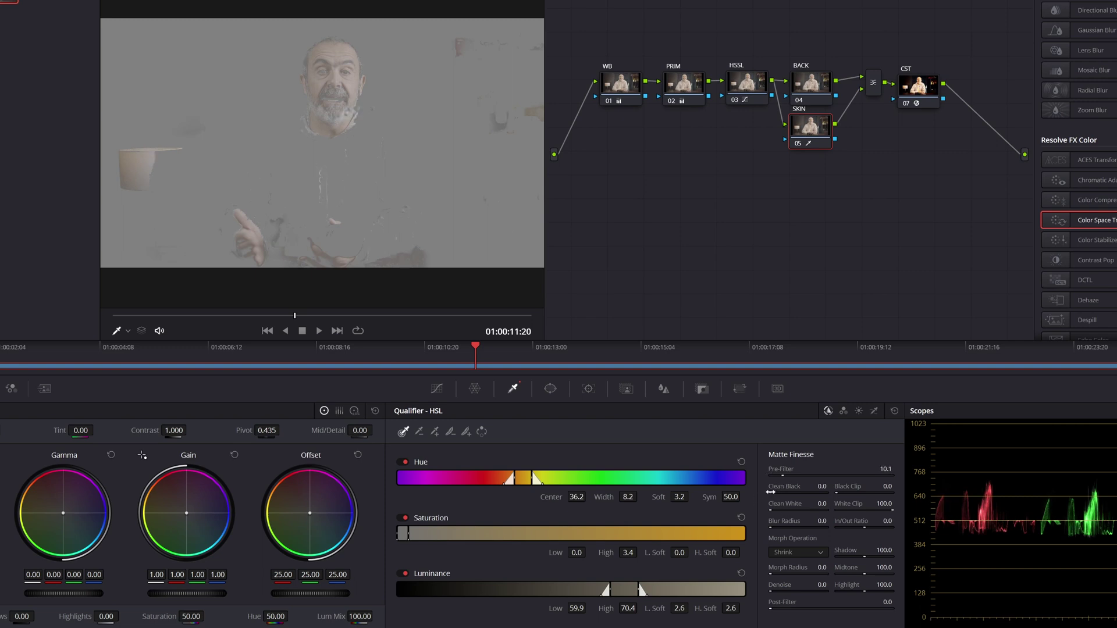
mouse_move(785, 486)
mouse_down()
mouse_move(813, 493)
mouse_move(802, 492)
mouse_up()
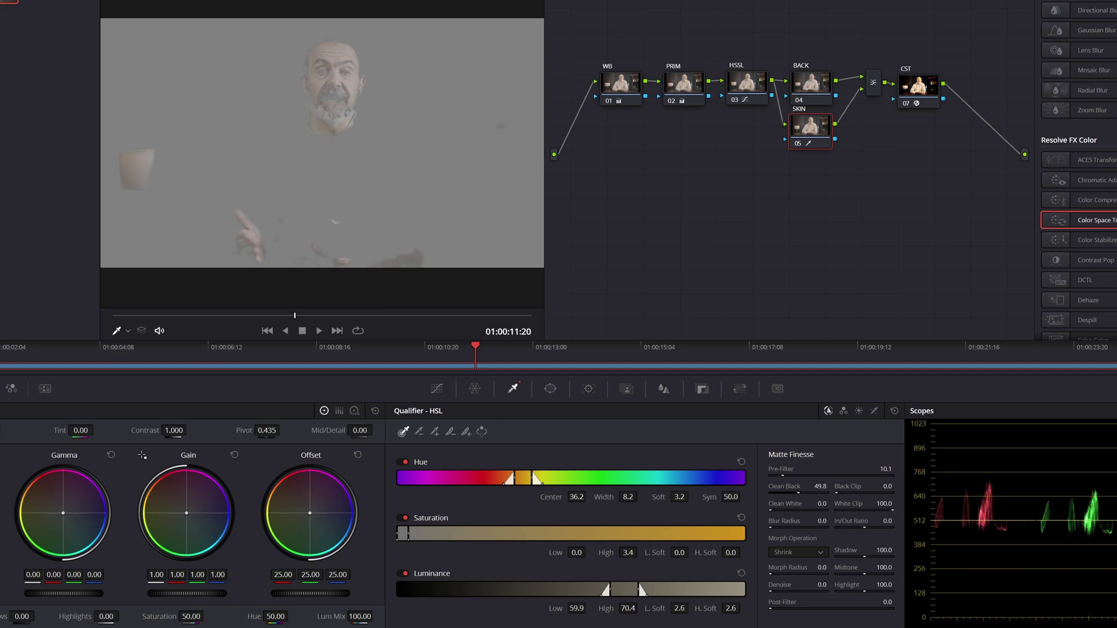
mouse_move(515, 478)
mouse_down()
mouse_move(503, 478)
mouse_move(521, 482)
mouse_up()
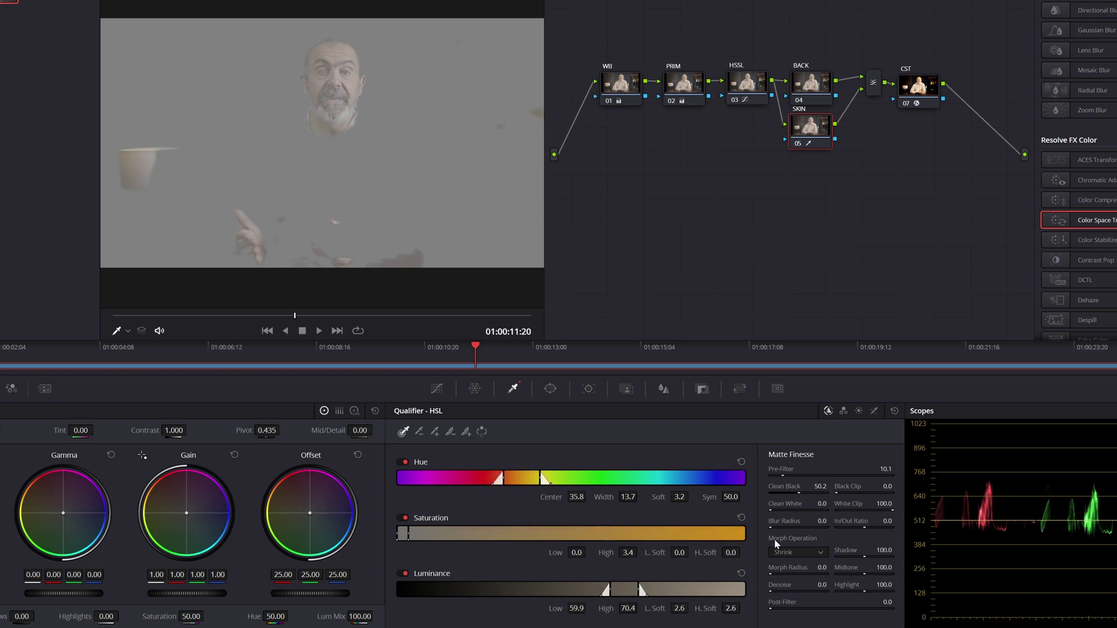
- Soften and clean the skin matte with Blur Radius 18.4, Denoise and Black Clip 49.4
drag(772, 528, 776, 528)
drag(774, 591, 779, 591)
drag(771, 528, 826, 492)
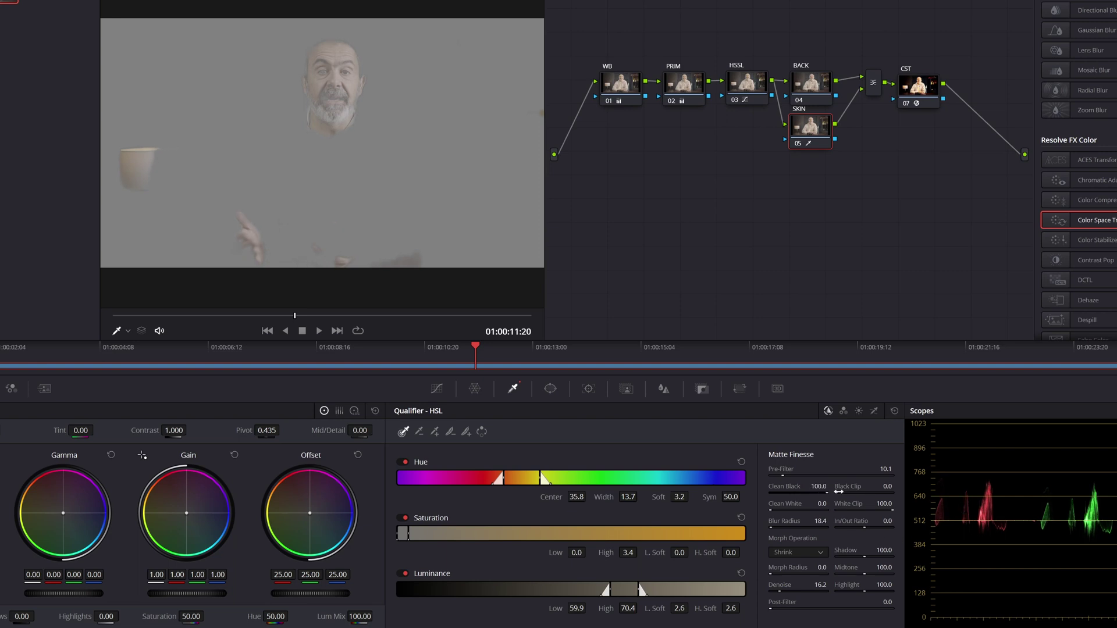
mouse_move(851, 493)
mouse_down()
mouse_move(885, 492)
mouse_move(864, 492)
mouse_up()
click(550, 389)
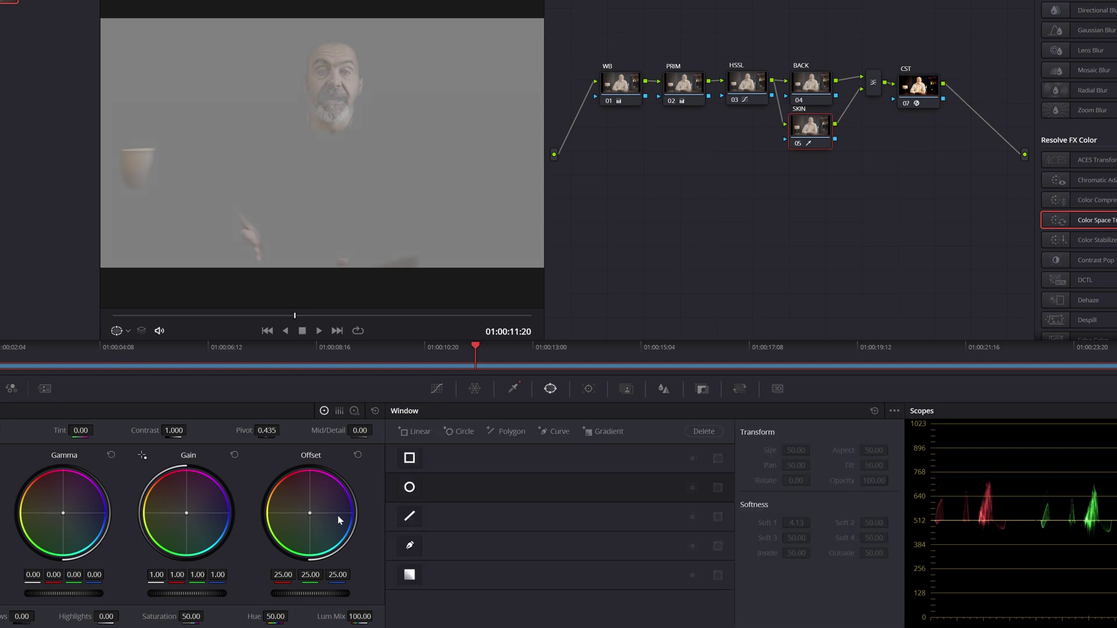
- Limit the skin key to a soft, tall, slightly tilted Circle window around the presenter, then exit highlight view
click(408, 489)
drag(323, 225, 322, 255)
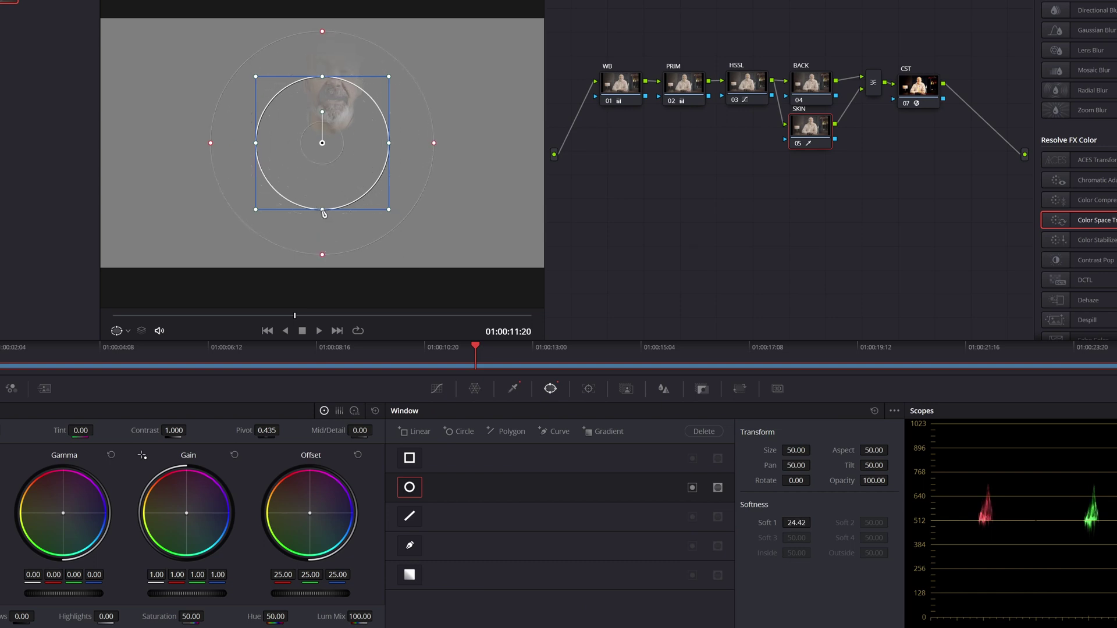
drag(320, 208, 320, 285)
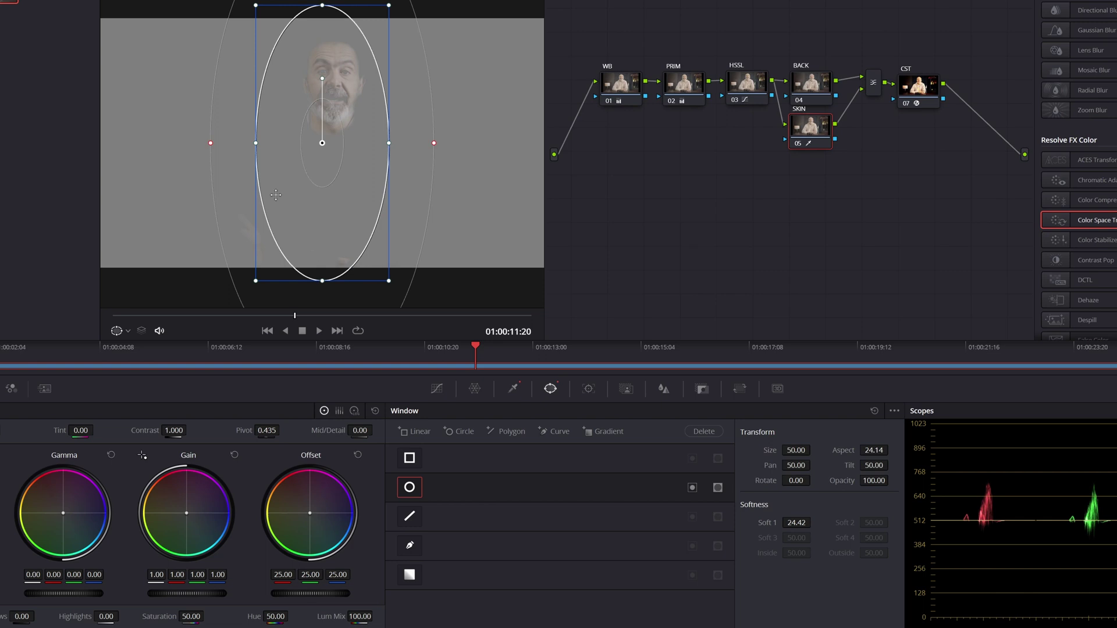
drag(256, 144, 213, 144)
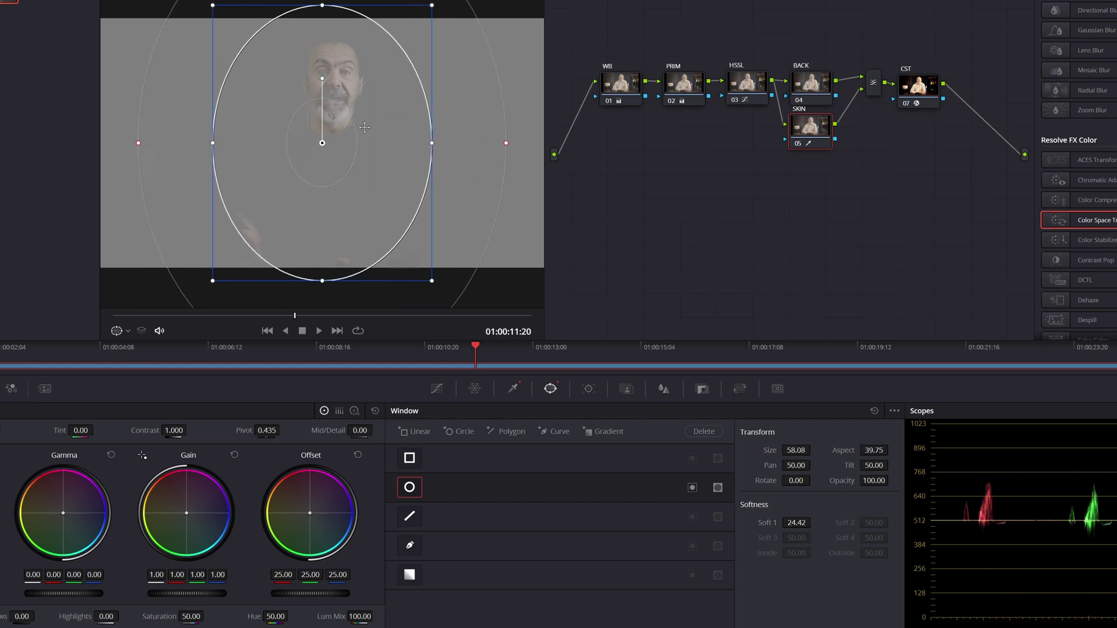
drag(323, 76, 330, 76)
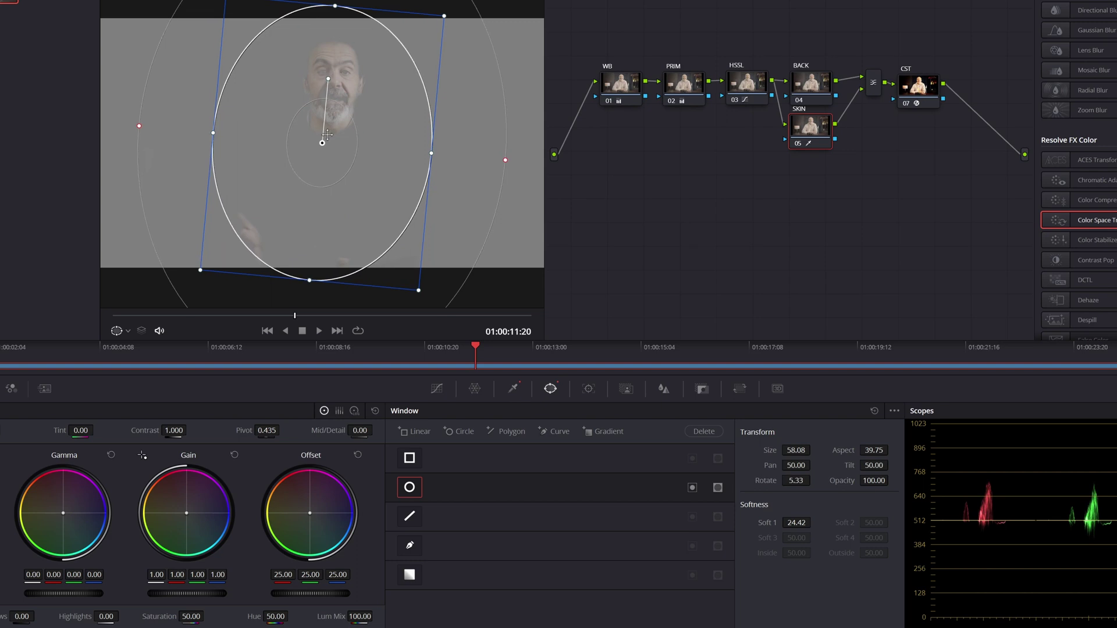
drag(329, 135, 330, 154)
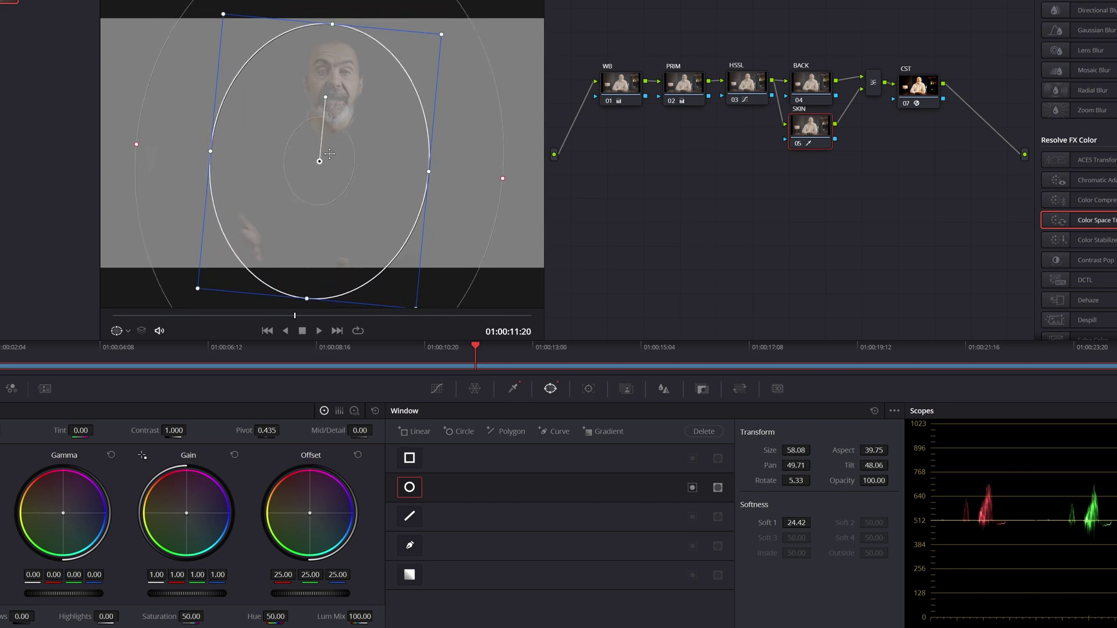
click(437, 389)
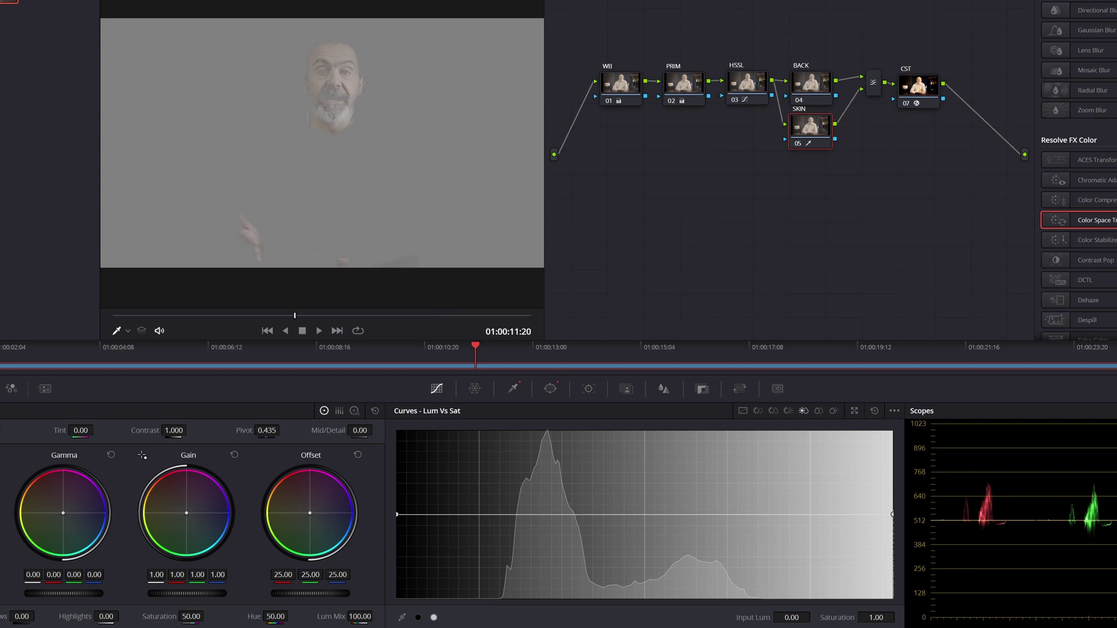
key(shift+h)
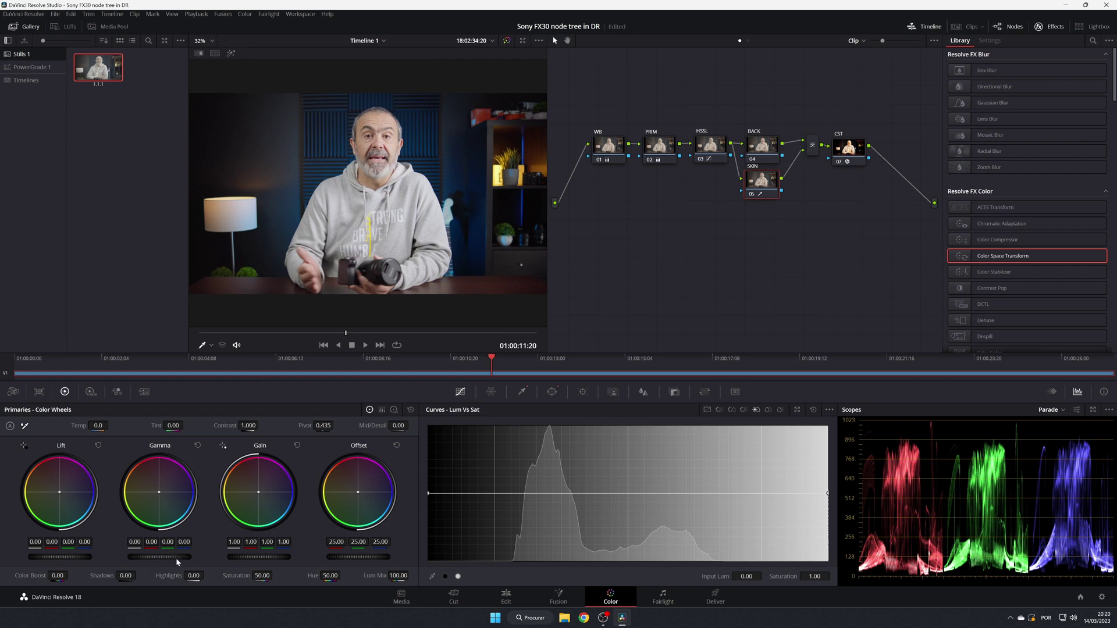
- Lower the SKIN node's gamma to -0.02, switch the scope to Vectorscope, and save the project
drag(176, 558, 174, 558)
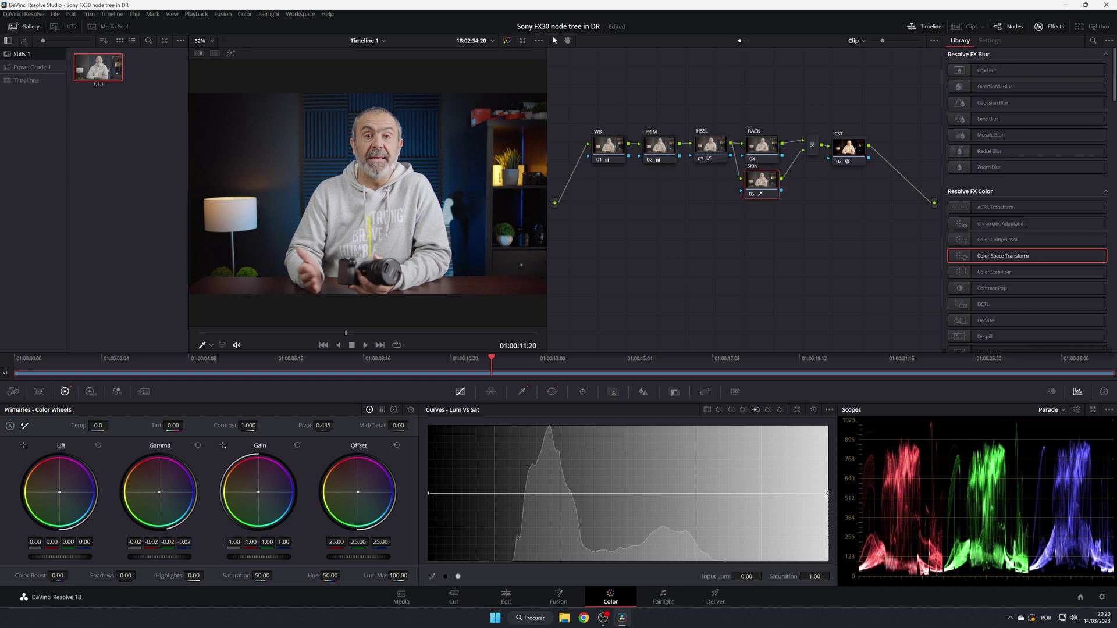
click(1058, 410)
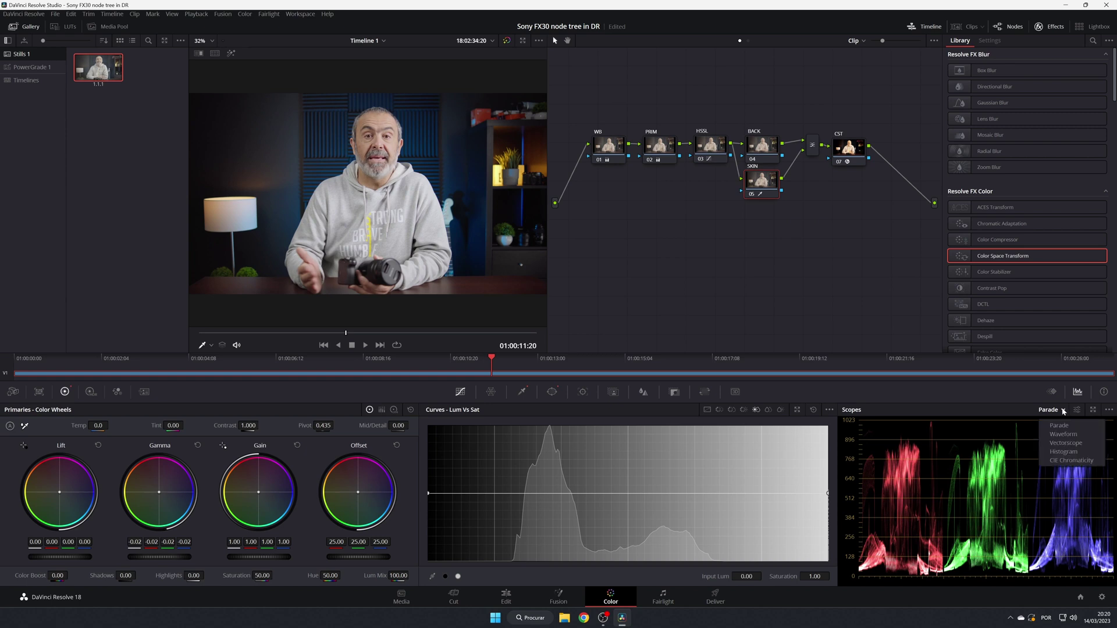
click(1073, 443)
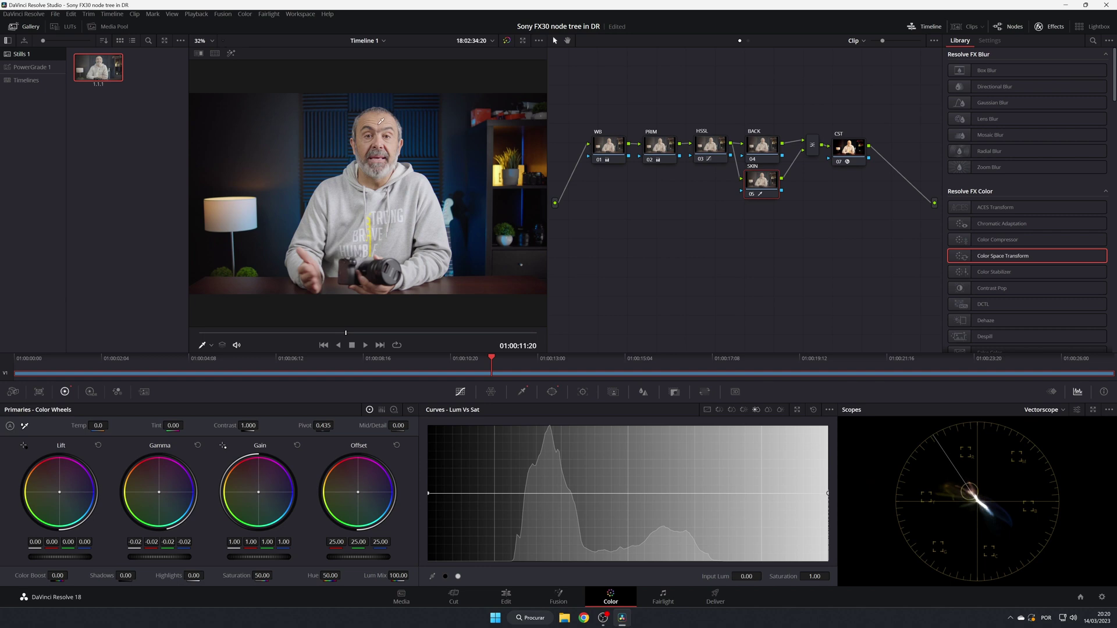
key(ctrl+s)
click(763, 147)
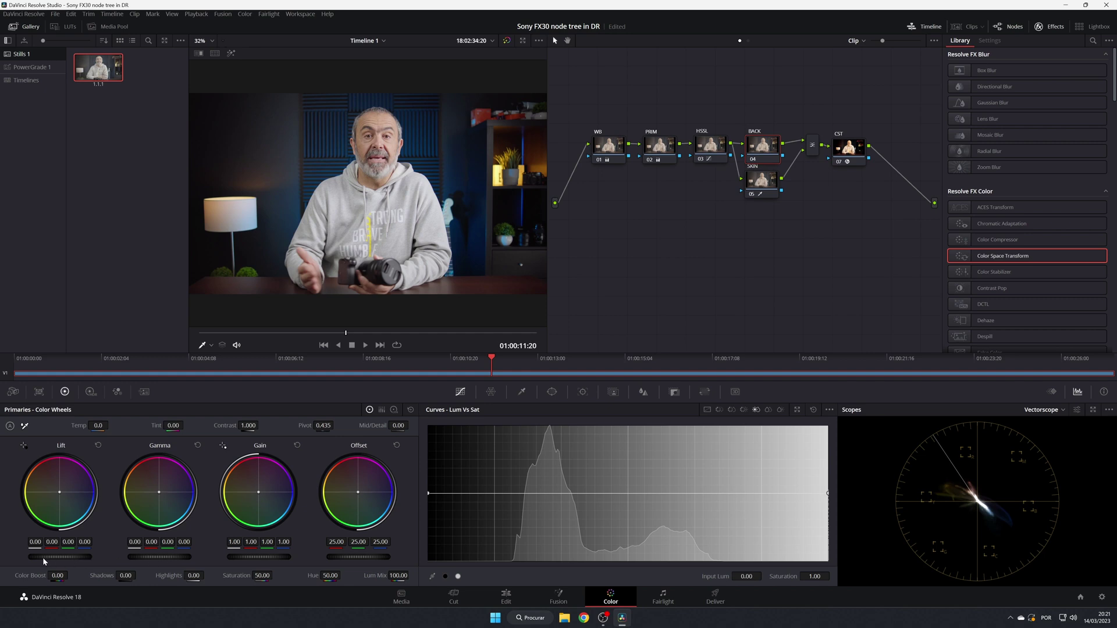
- Darken the BACK node with Lift -0.02 and Gamma -0.01
drag(75, 557, 73, 557)
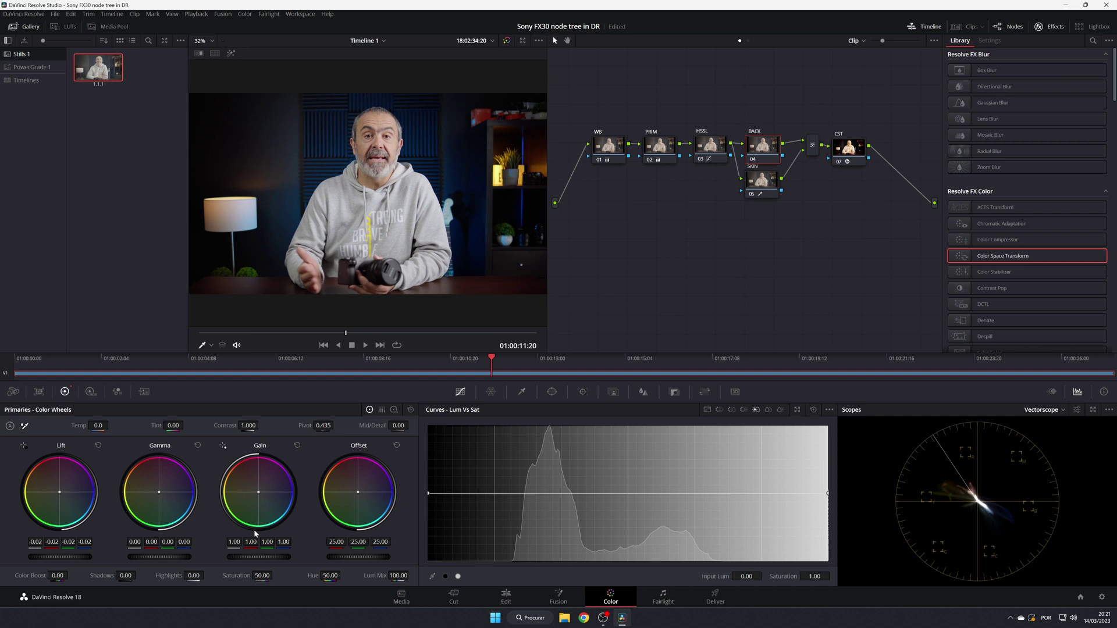
drag(159, 557, 156, 557)
click(848, 152)
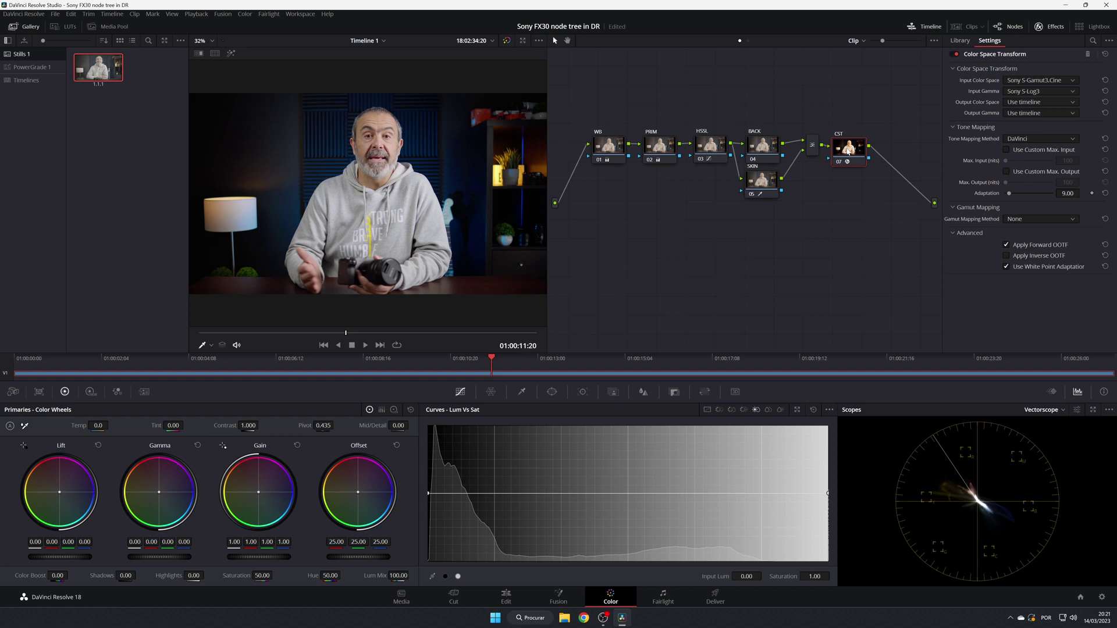
- Add a serial node after CST with a large, inverted Circle window surrounding the presenter
key(alt+s)
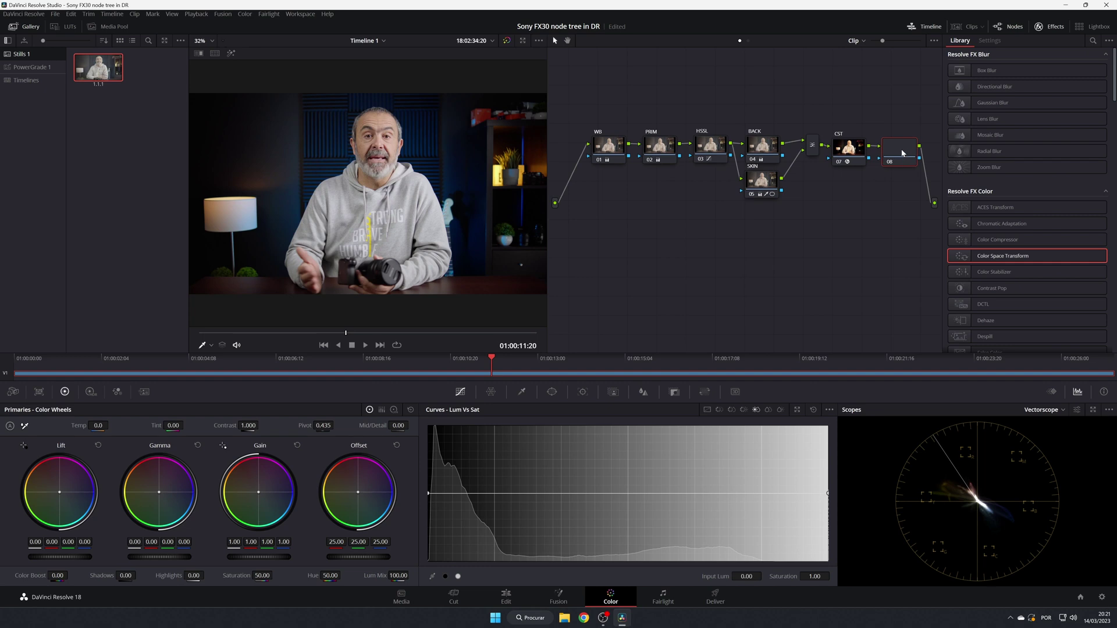
click(552, 393)
click(439, 472)
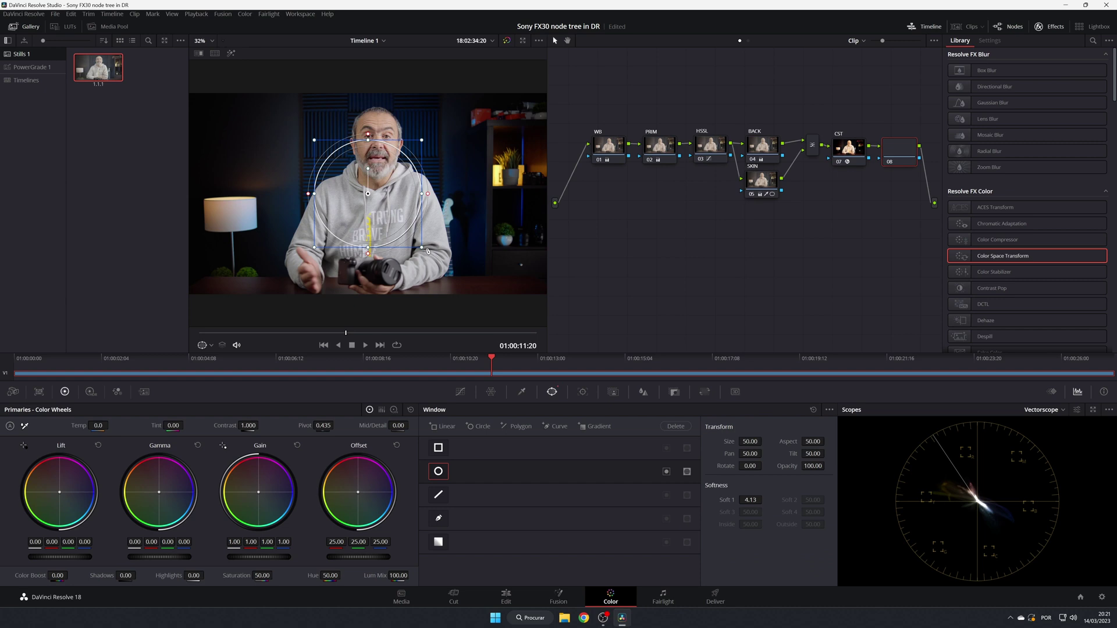
drag(422, 249, 526, 201)
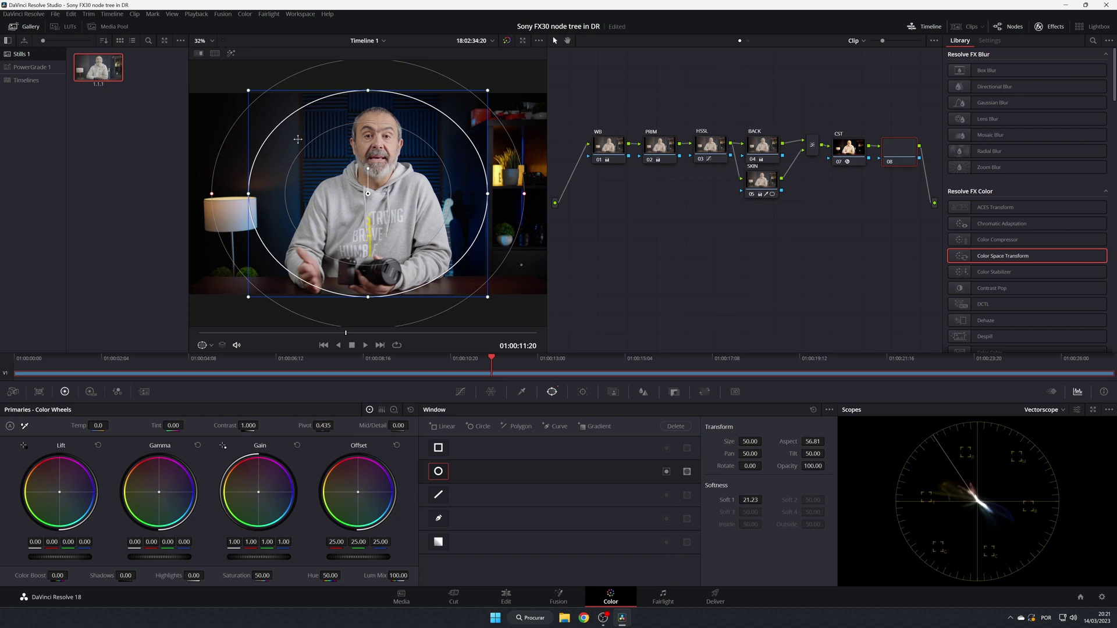
click(232, 53)
click(232, 54)
click(666, 472)
click(232, 54)
click(232, 54)
- Subtly darken the area outside the oval with Lift -0.02 and Gamma -0.01
drag(83, 559, 41, 557)
key(ctrl+z)
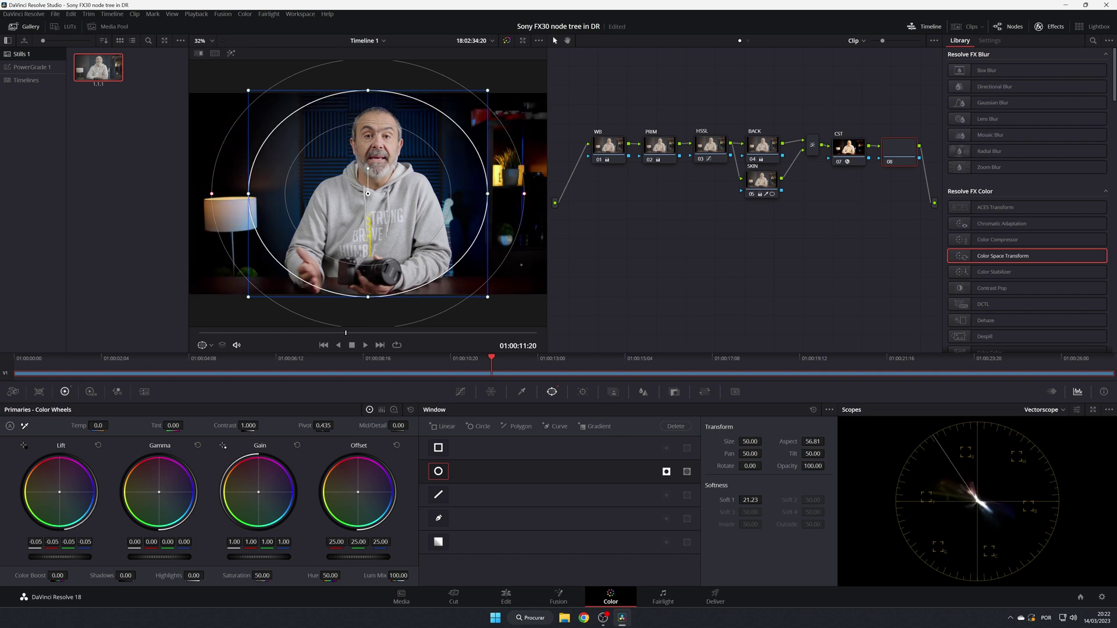
click(98, 446)
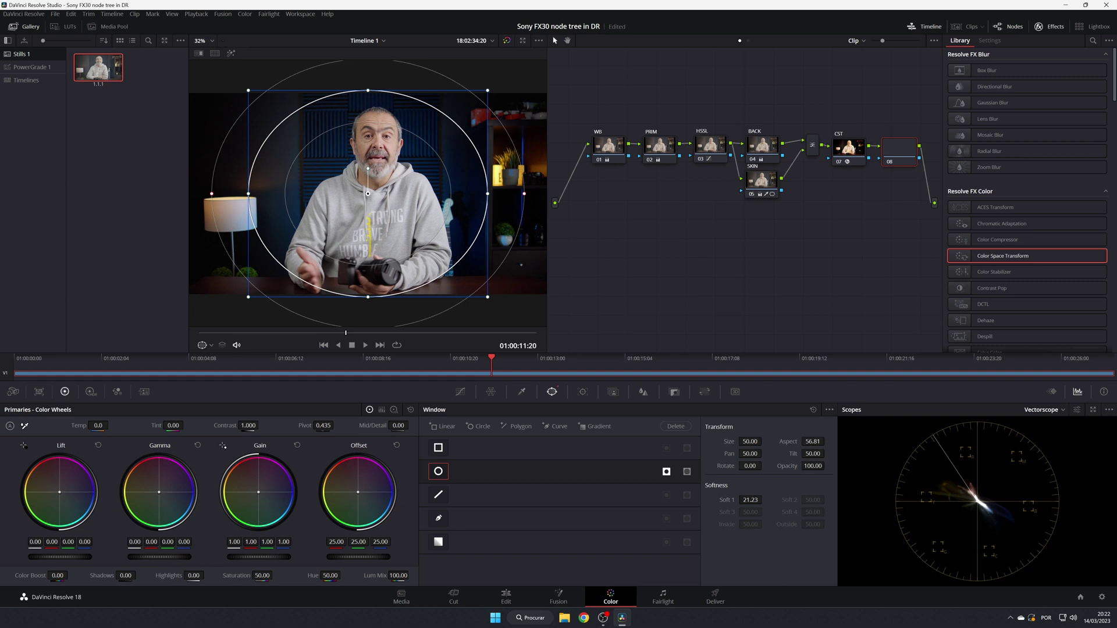
drag(159, 556, 157, 557)
drag(65, 557, 64, 558)
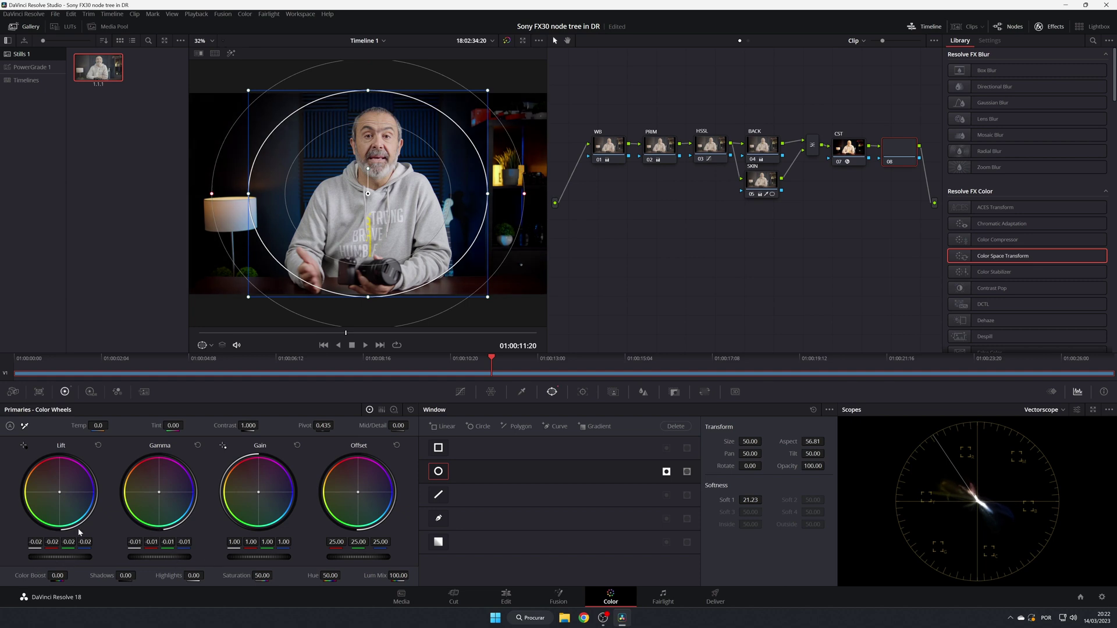
click(463, 392)
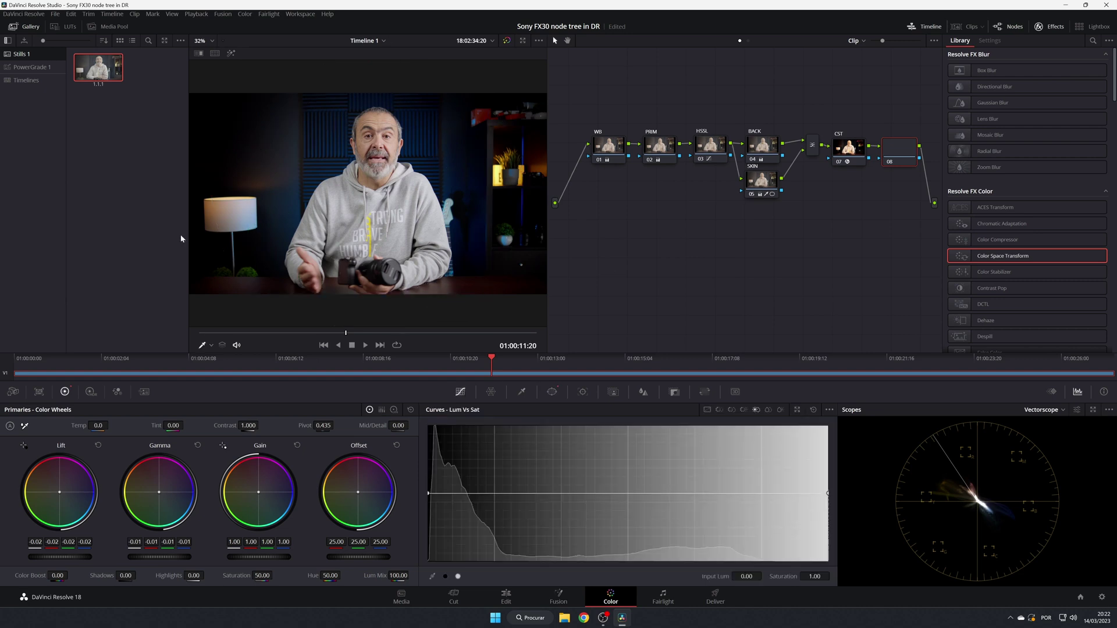